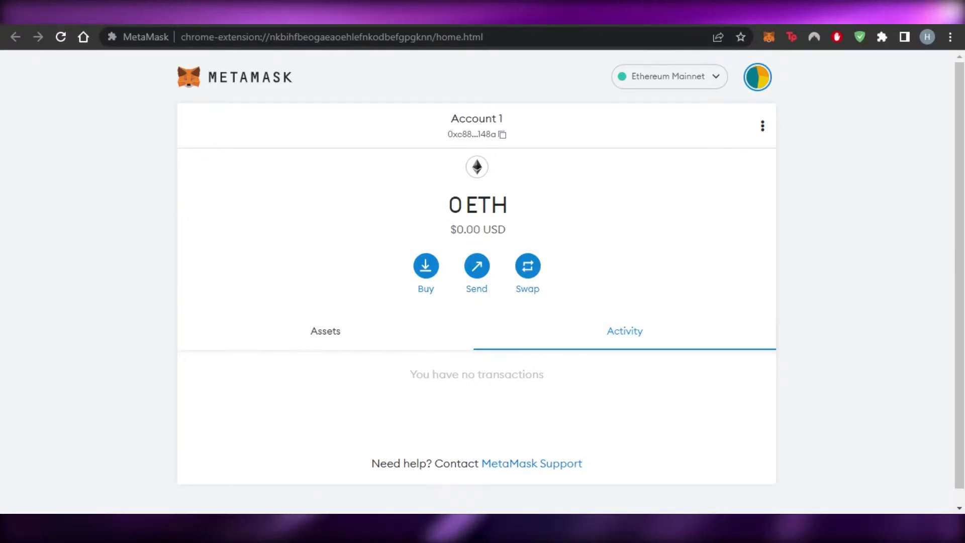
Switch to the tab showing MetaMask's Chrome Web Store listing, already added to Chrome.
{"action": "left_click", "coordinate": [653, 15]}
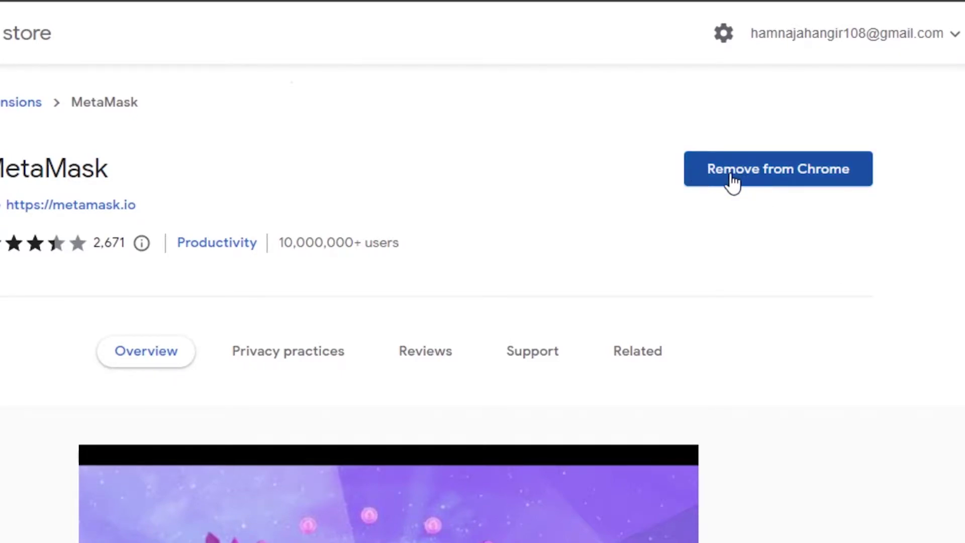
{"action": "scroll", "coordinate": [681, 53], "scroll_direction": "down", "scroll_amount": 2}
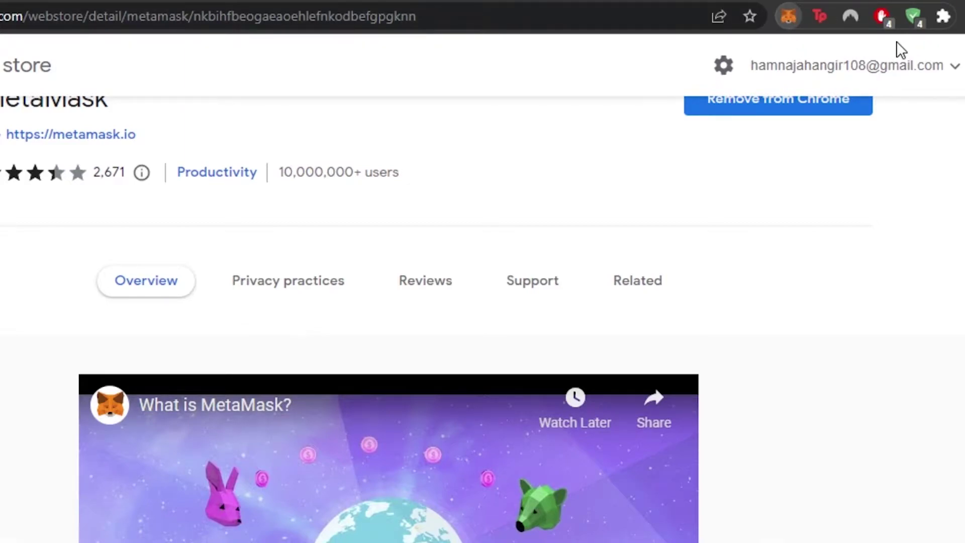
{"action": "left_click", "coordinate": [944, 17]}
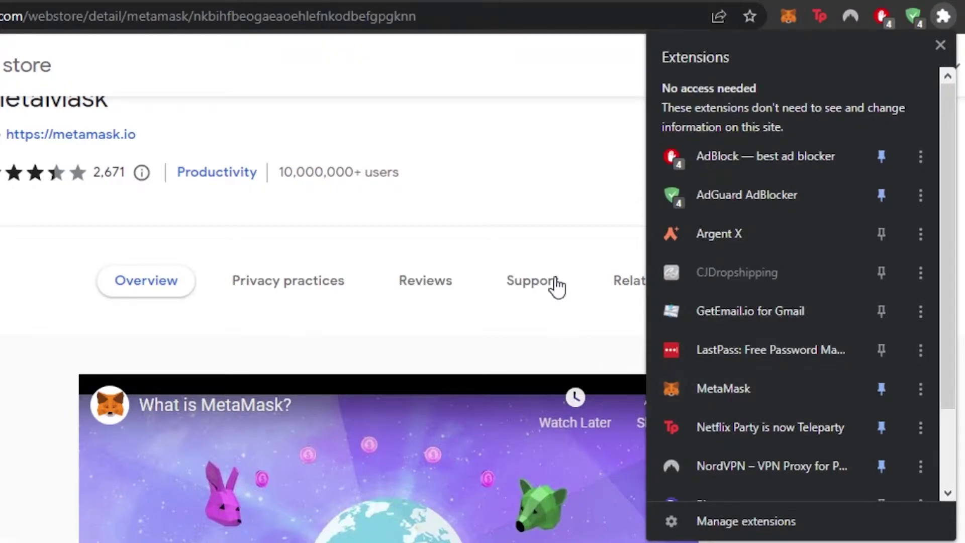
{"action": "left_click", "coordinate": [550, 194]}
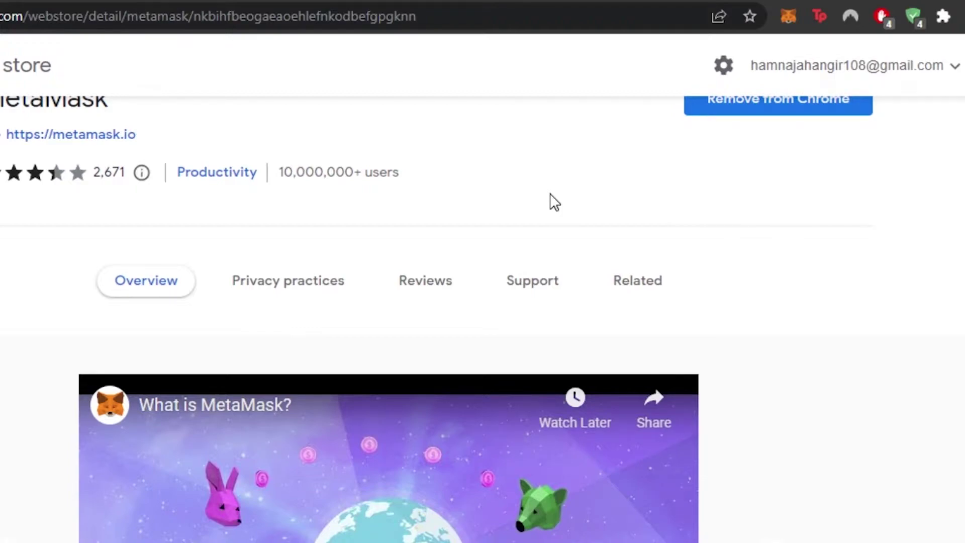
{"action": "scroll", "coordinate": [554, 202], "scroll_direction": "up", "scroll_amount": 2}
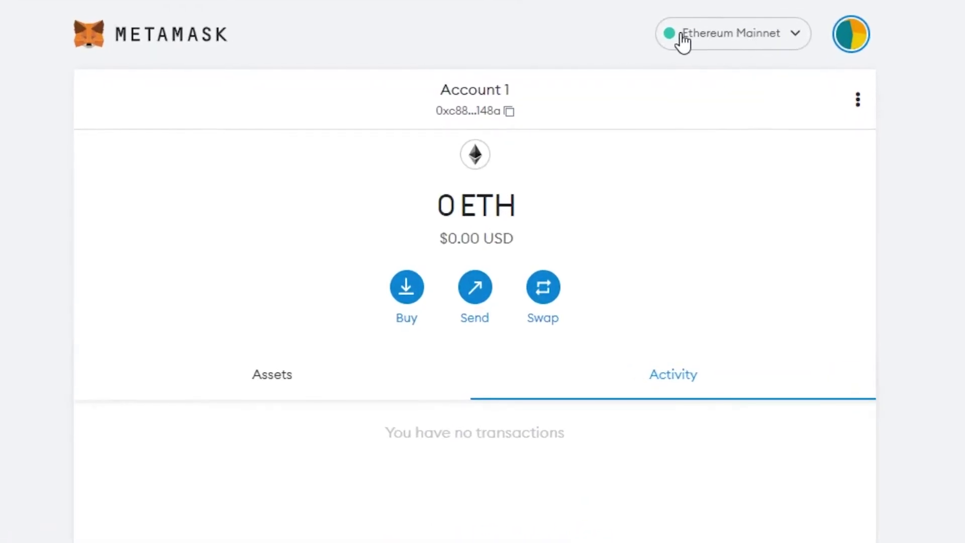
Begin a custom network from the Ethereum Mainnet network list and name it Matic.
{"action": "left_click", "coordinate": [742, 44]}
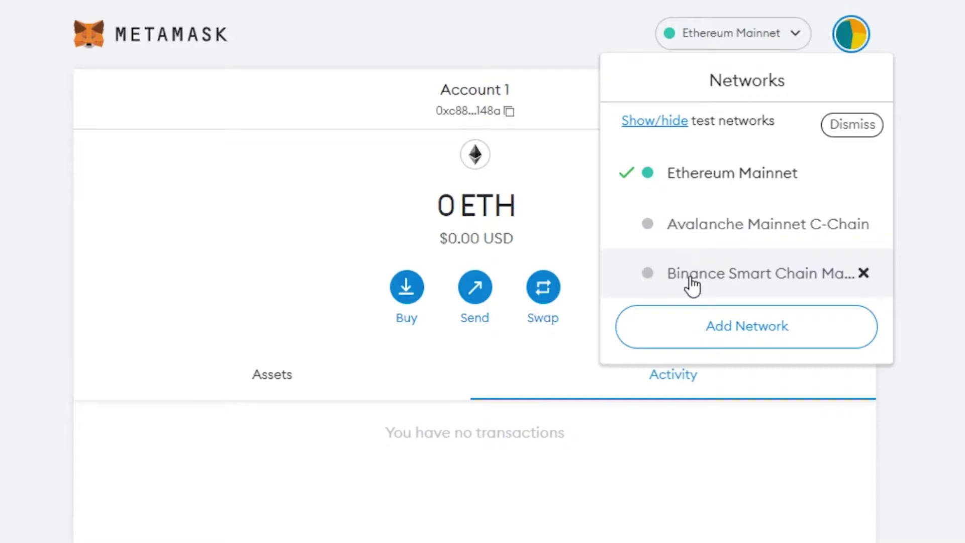
{"action": "left_click", "coordinate": [702, 342]}
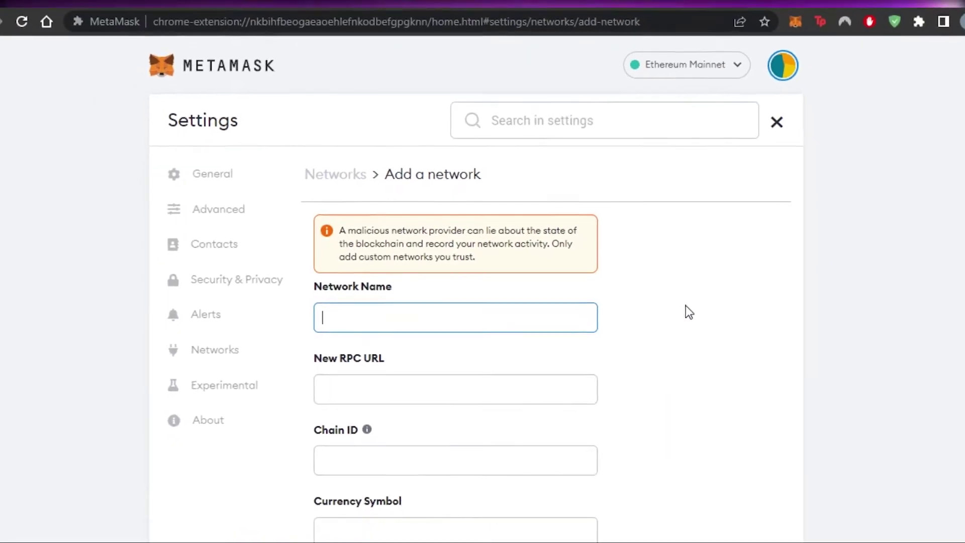
{"action": "scroll", "coordinate": [686, 305], "scroll_direction": "down", "scroll_amount": 3}
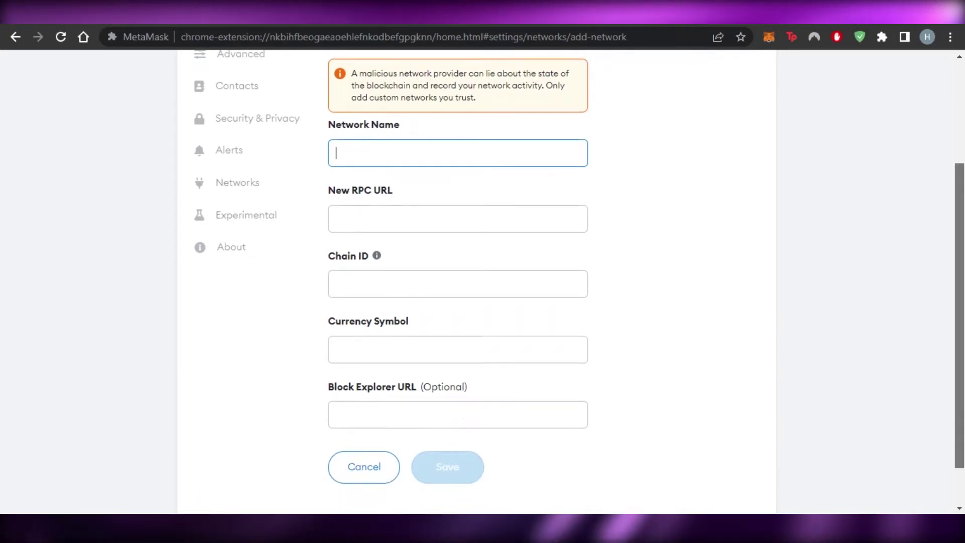
{"action": "scroll", "coordinate": [963, 289], "scroll_direction": "down", "scroll_amount": 1}
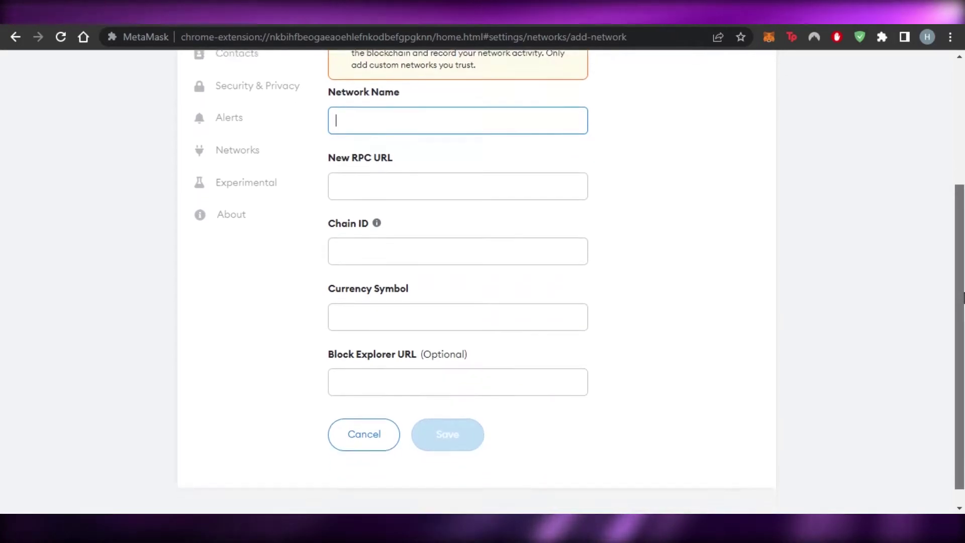
{"action": "scroll", "coordinate": [962, 289], "scroll_direction": "up", "scroll_amount": 2}
{"action": "scroll", "coordinate": [963, 289], "scroll_direction": "down", "scroll_amount": 2}
{"action": "scroll", "coordinate": [962, 289], "scroll_direction": "up", "scroll_amount": 2}
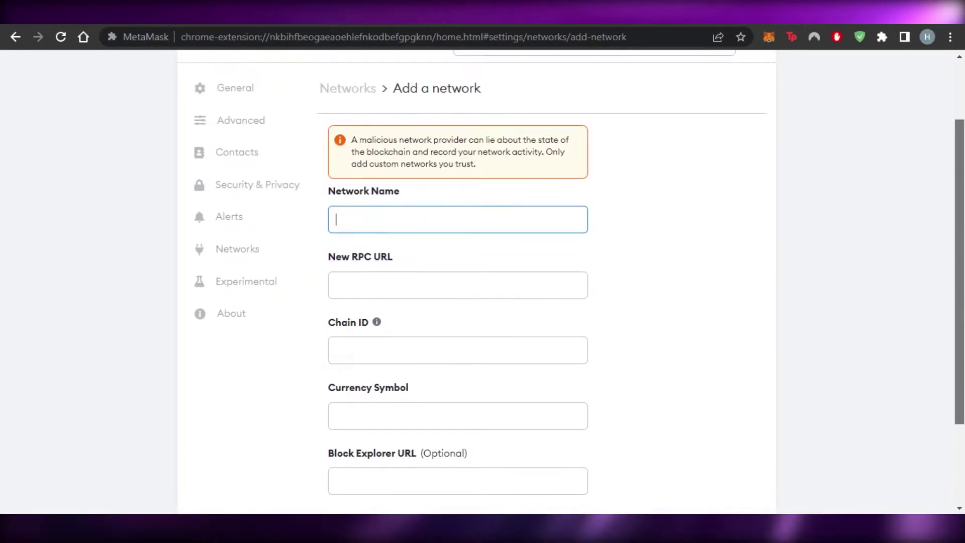
{"action": "scroll", "coordinate": [962, 289], "scroll_direction": "down", "scroll_amount": 2}
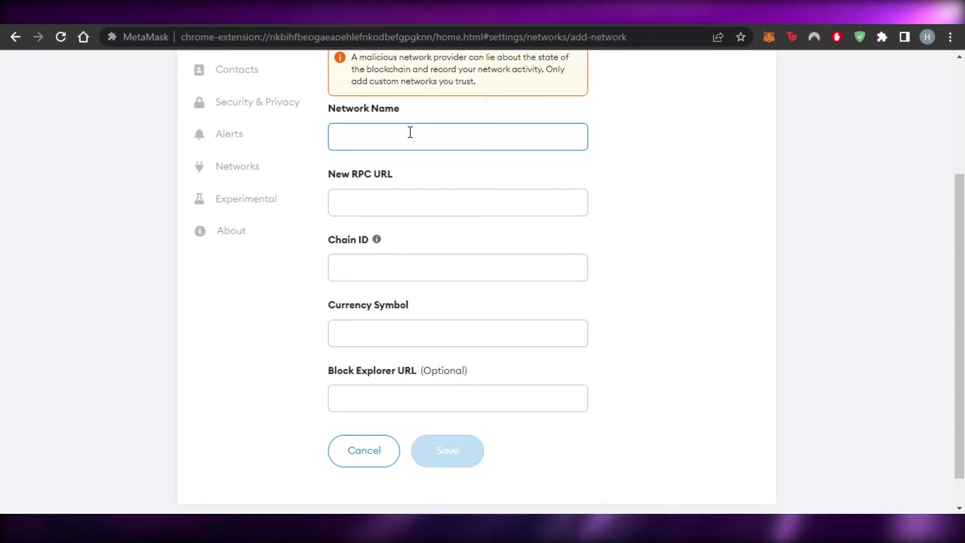
{"action": "type", "text": "kic"}
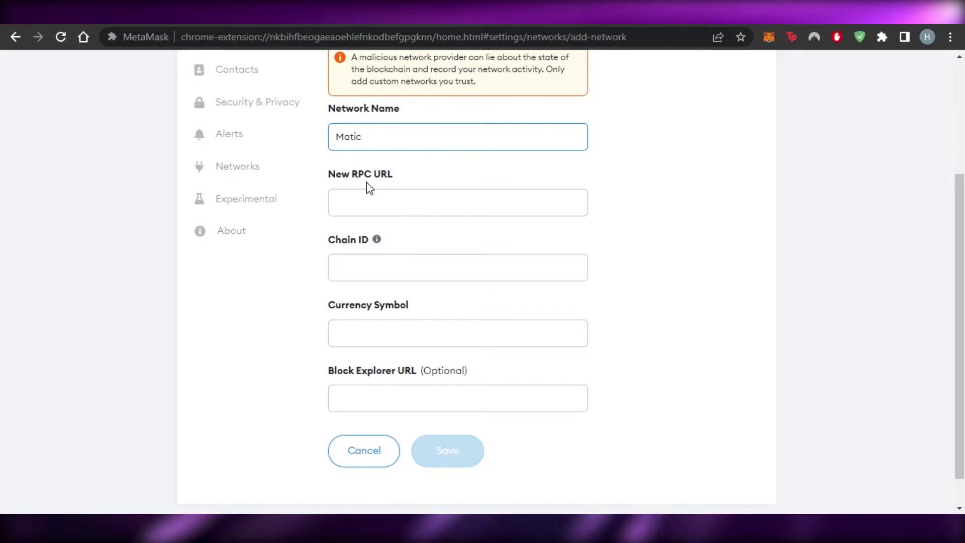
{"action": "left_click", "coordinate": [382, 200]}
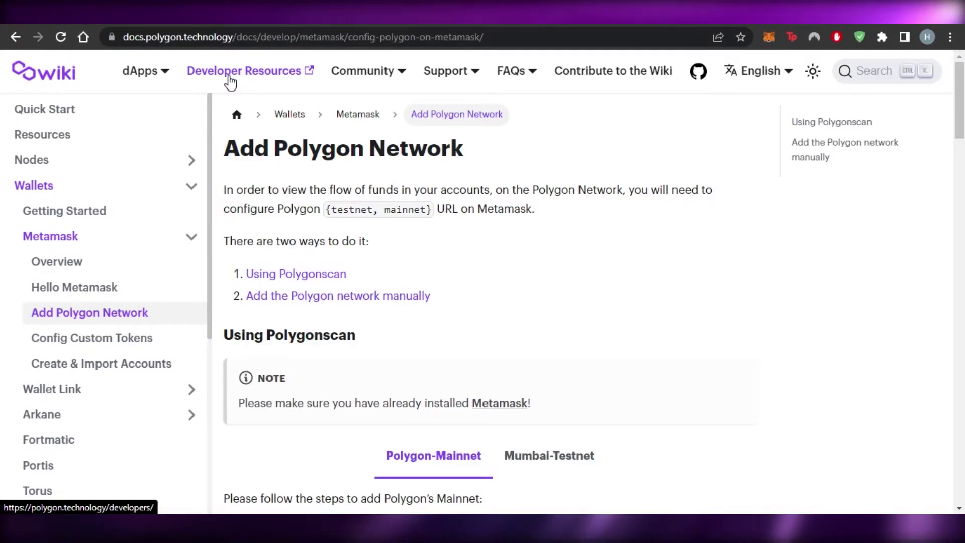
Locate the Polygon RPC URL in the Polygon Wiki's manual setup instructions.
{"action": "scroll", "coordinate": [201, 217], "scroll_direction": "down", "scroll_amount": 2}
{"action": "scroll", "coordinate": [207, 150], "scroll_direction": "up", "scroll_amount": 2}
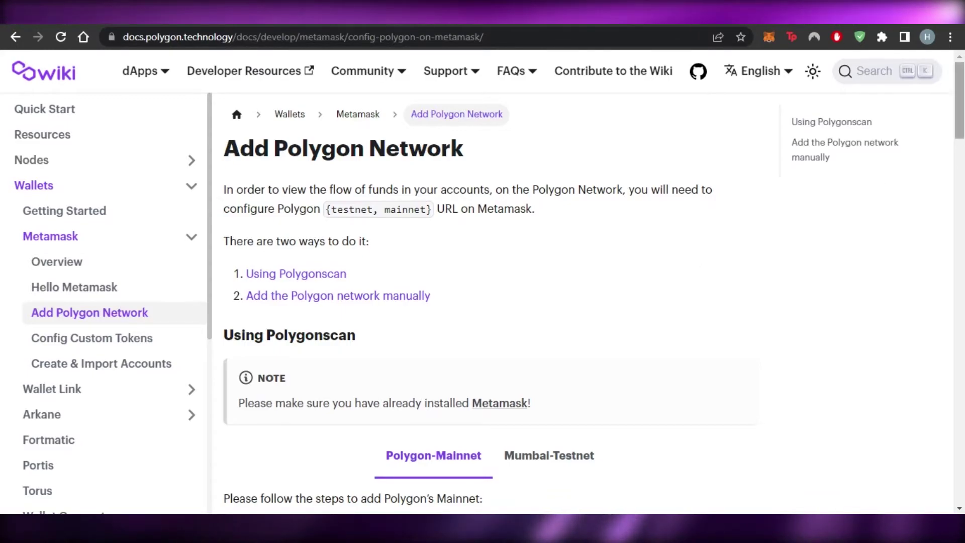
{"action": "scroll", "coordinate": [791, 243], "scroll_direction": "down", "scroll_amount": 1}
{"action": "scroll", "coordinate": [490, 282], "scroll_direction": "down", "scroll_amount": 12}
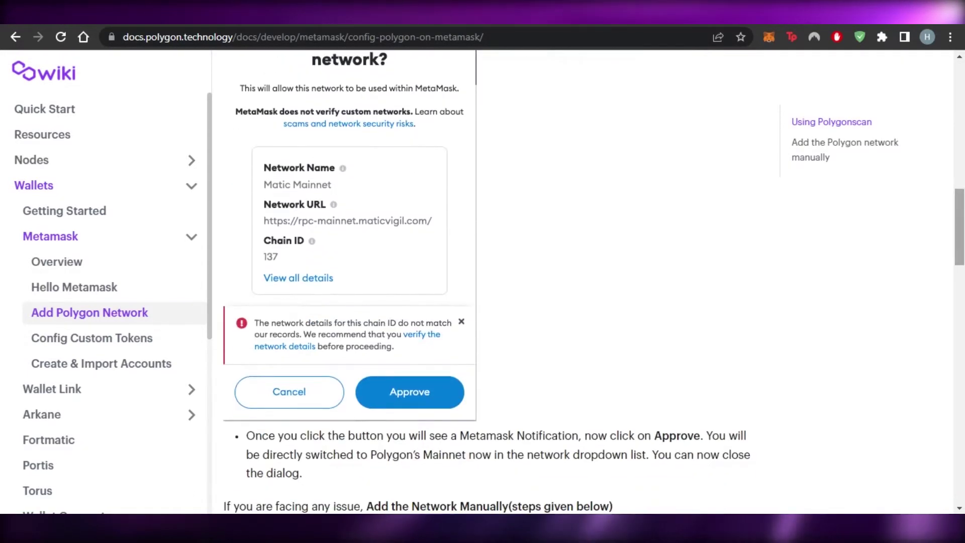
{"action": "scroll", "coordinate": [575, 268], "scroll_direction": "down", "scroll_amount": 12}
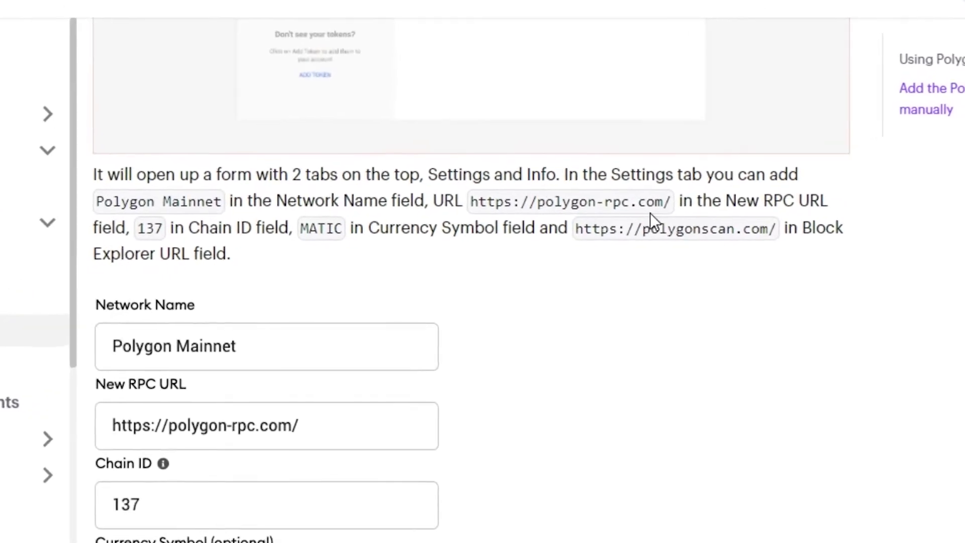
{"action": "right_click", "coordinate": [607, 198]}
{"action": "left_click", "coordinate": [545, 254]}
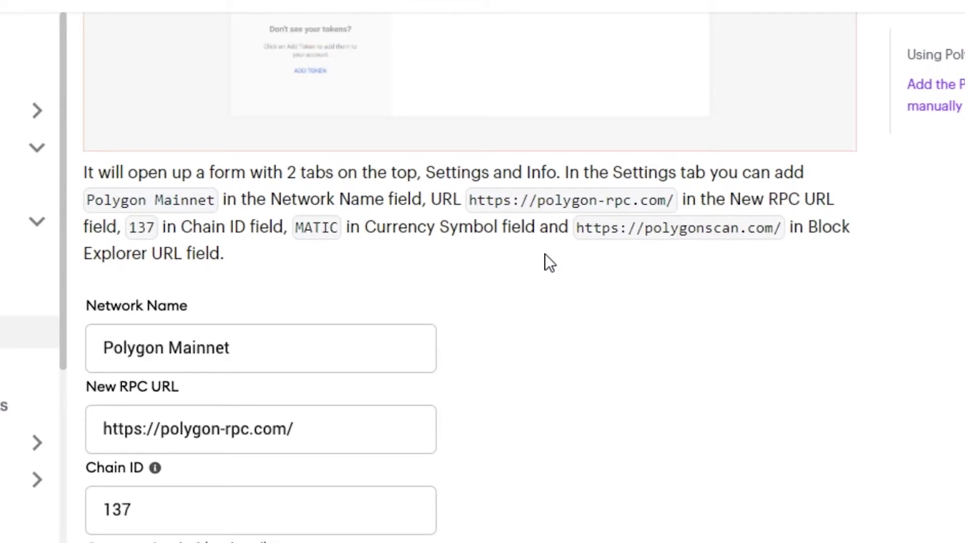
{"action": "left_click_drag", "start_coordinate": [544, 253], "coordinate": [543, 199]}
{"action": "left_click", "coordinate": [626, 282]}
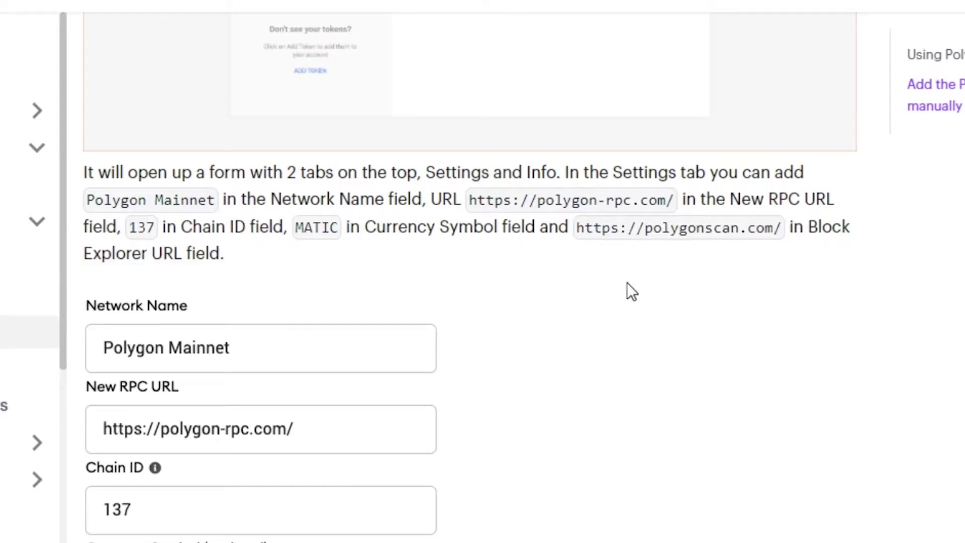
{"action": "double_click", "coordinate": [587, 195]}
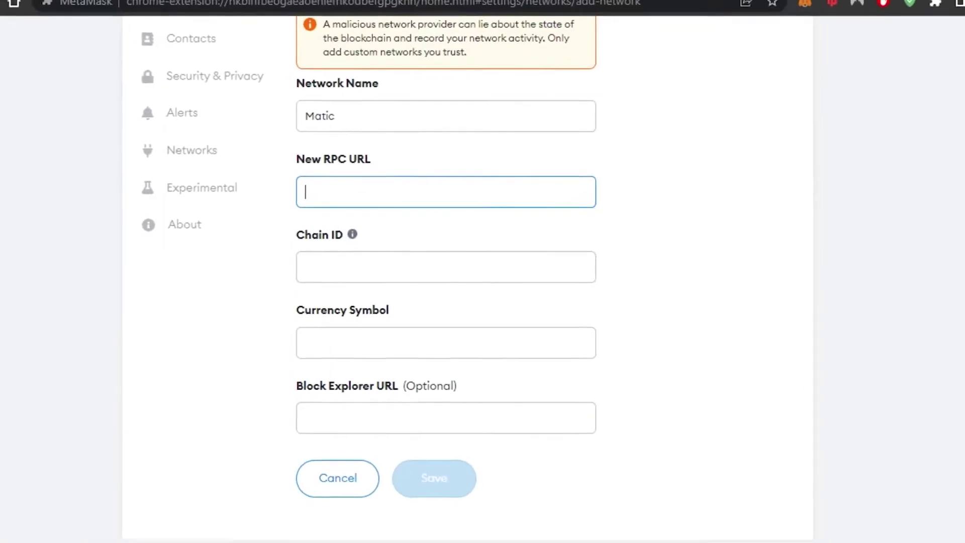
{"action": "right_click", "coordinate": [344, 190]}
{"action": "left_click", "coordinate": [381, 316]}
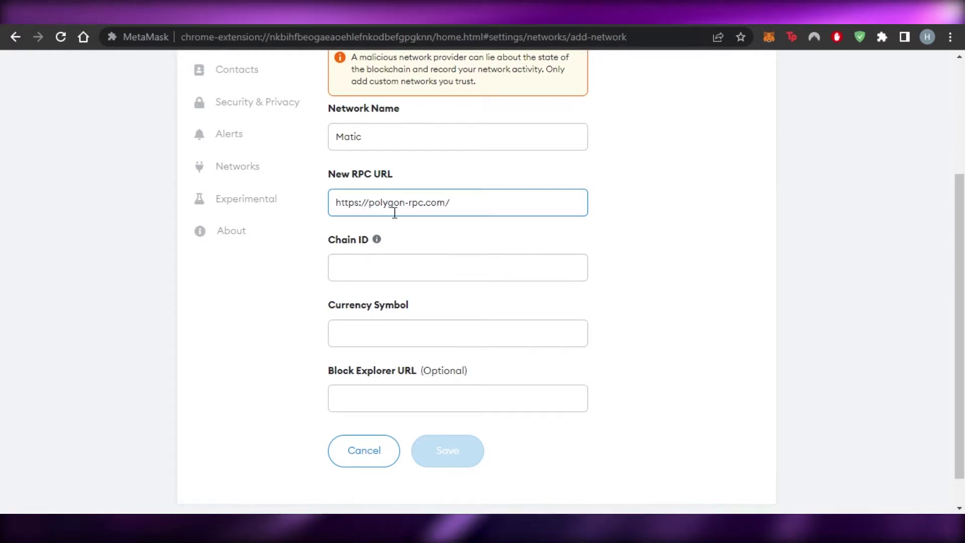
Enter chain ID 137 and currency symbol Matic, then save the Matic network.
{"action": "left_click", "coordinate": [400, 269]}
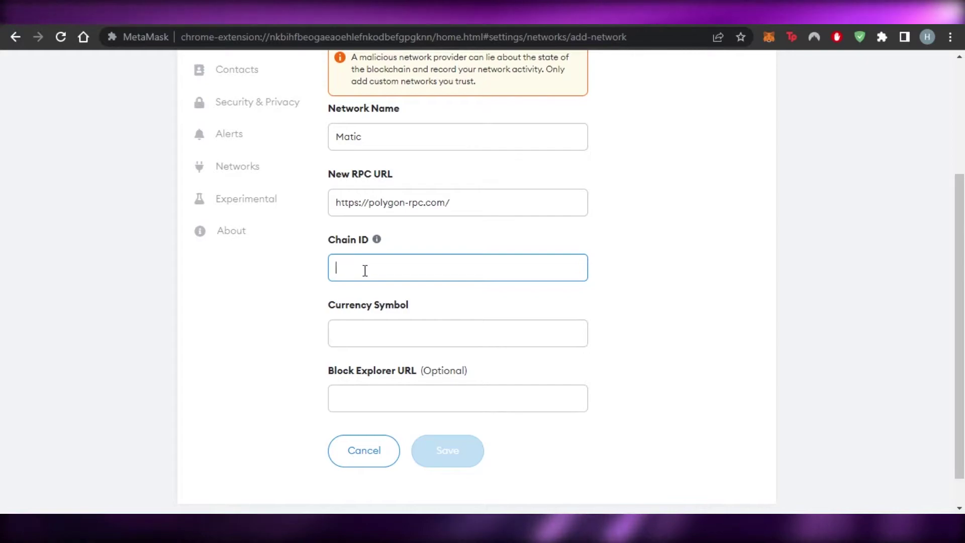
{"action": "type", "text": "137"}
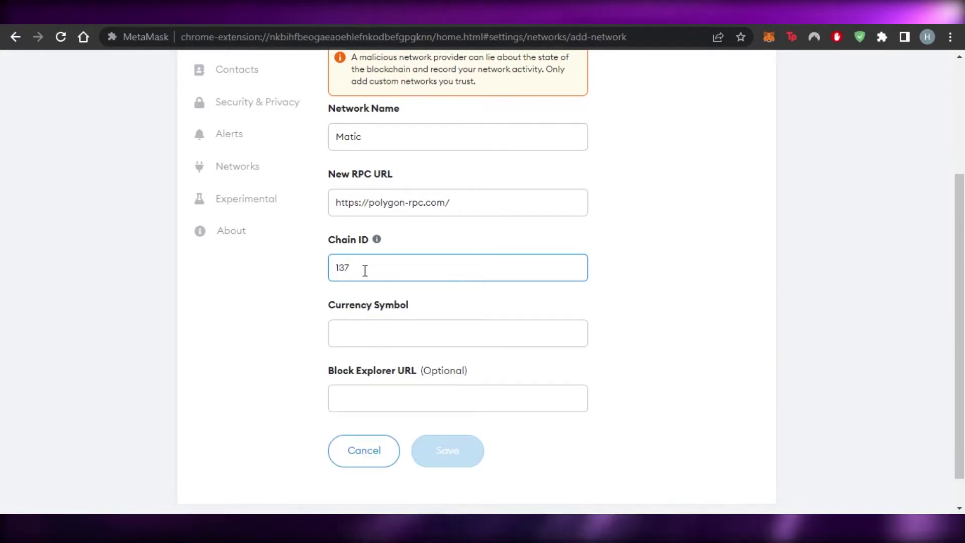
{"action": "left_click", "coordinate": [393, 328]}
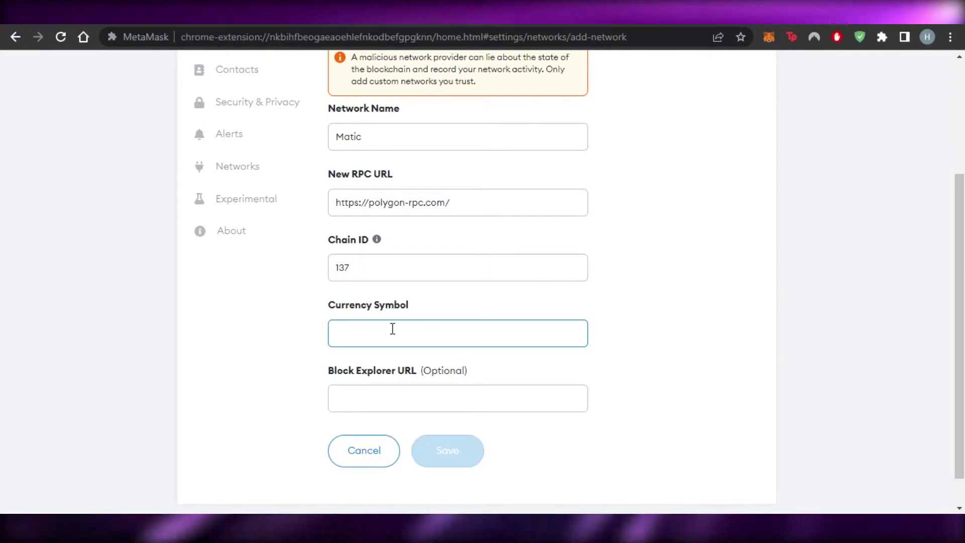
{"action": "type", "text": "Ma"}
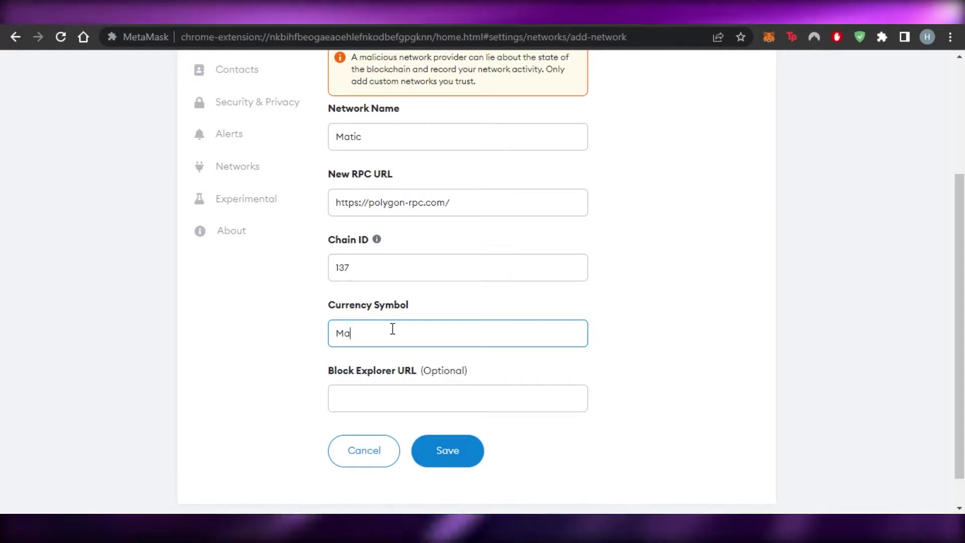
{"action": "type", "text": "tic"}
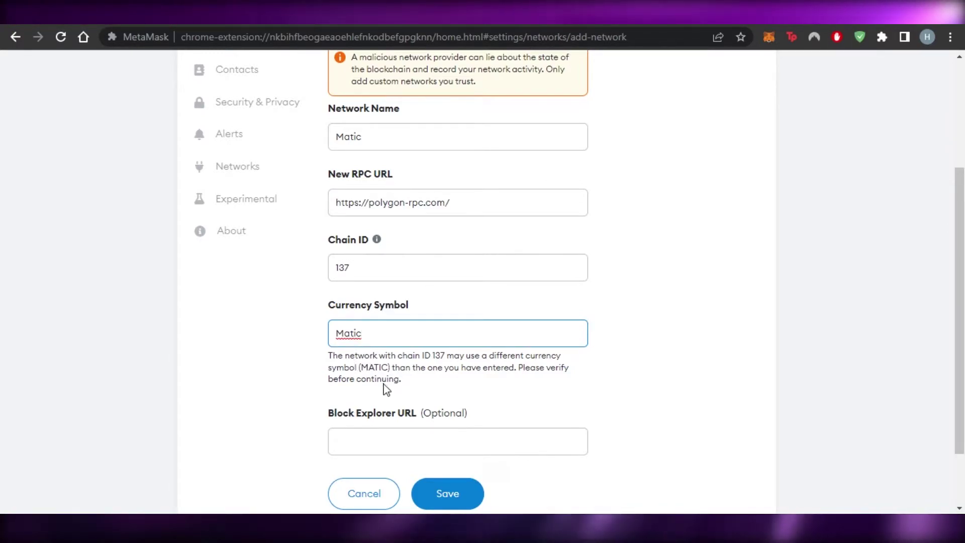
{"action": "scroll", "coordinate": [358, 321], "scroll_direction": "down", "scroll_amount": 2}
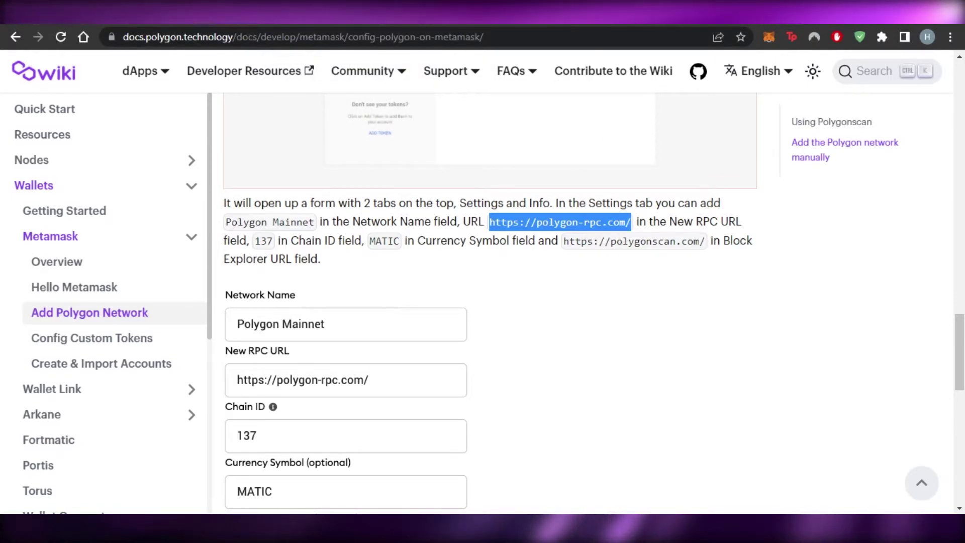
{"action": "key", "text": "ctrl+Tab"}
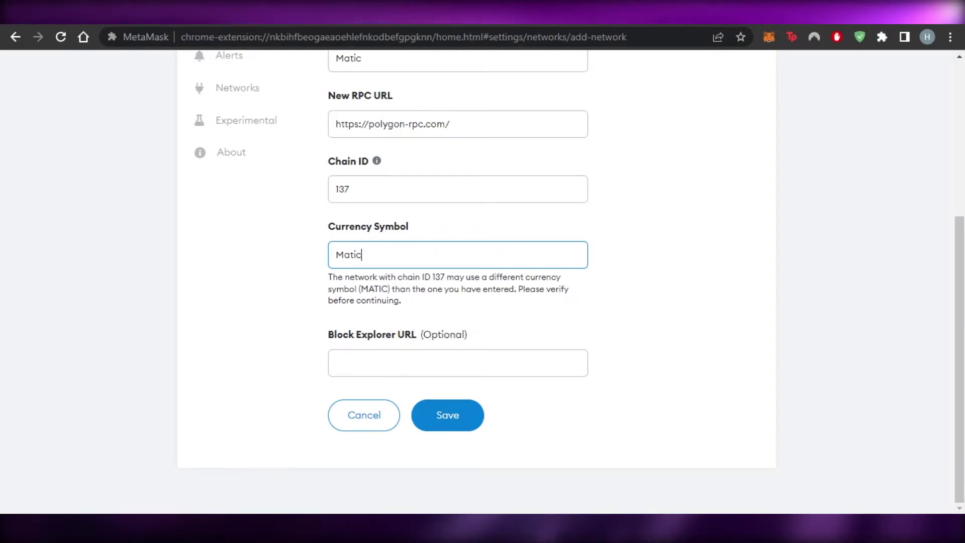
{"action": "left_click", "coordinate": [459, 416]}
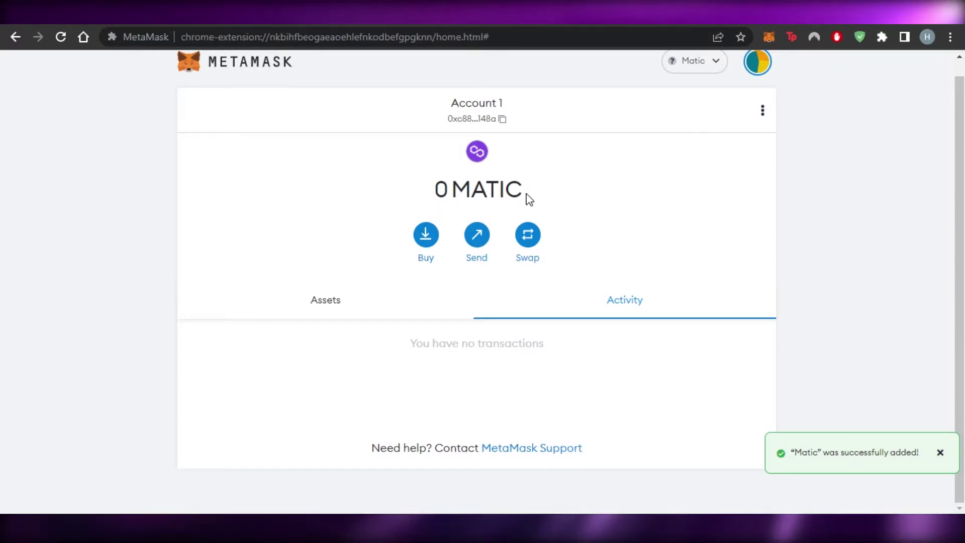
{"action": "scroll", "coordinate": [722, 217], "scroll_direction": "up", "scroll_amount": 1}
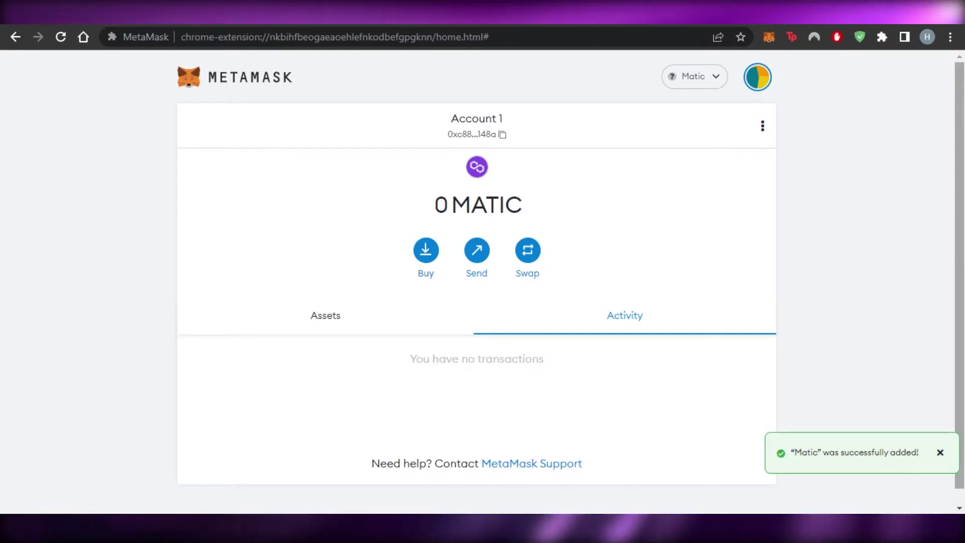
{"action": "scroll", "coordinate": [959, 281], "scroll_direction": "down", "scroll_amount": 1}
{"action": "scroll", "coordinate": [960, 282], "scroll_direction": "up", "scroll_amount": 1}
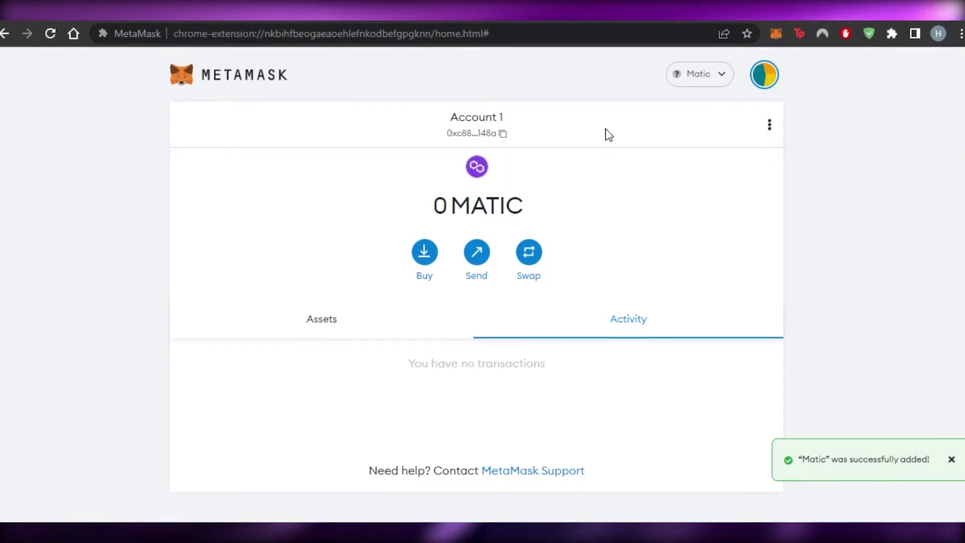
{"action": "left_click", "coordinate": [696, 77]}
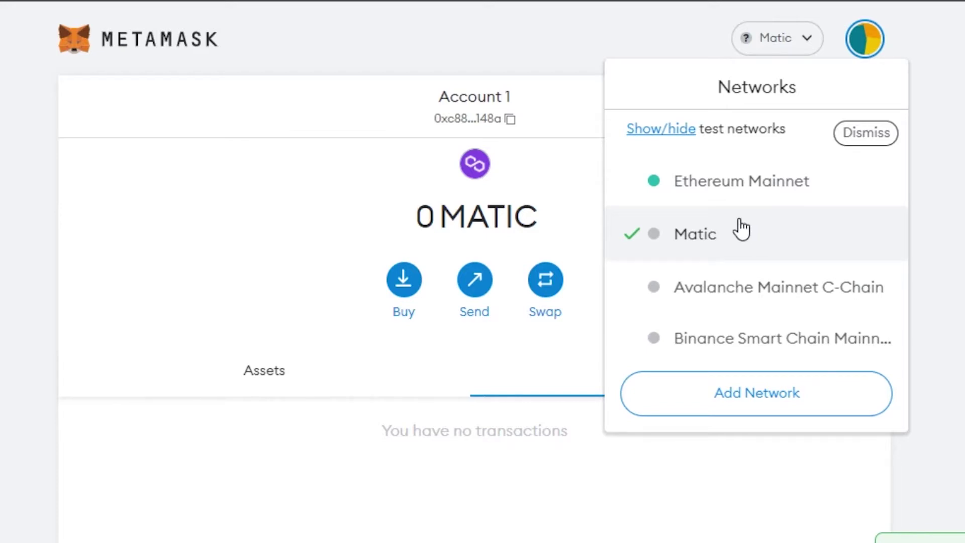
{"action": "mouse_move", "coordinate": [735, 283]}
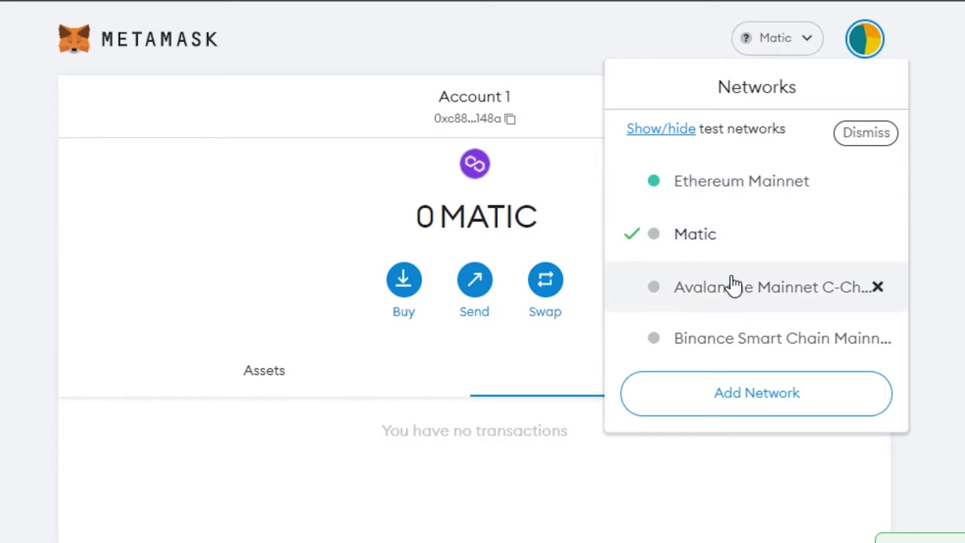
{"action": "left_click", "coordinate": [733, 194]}
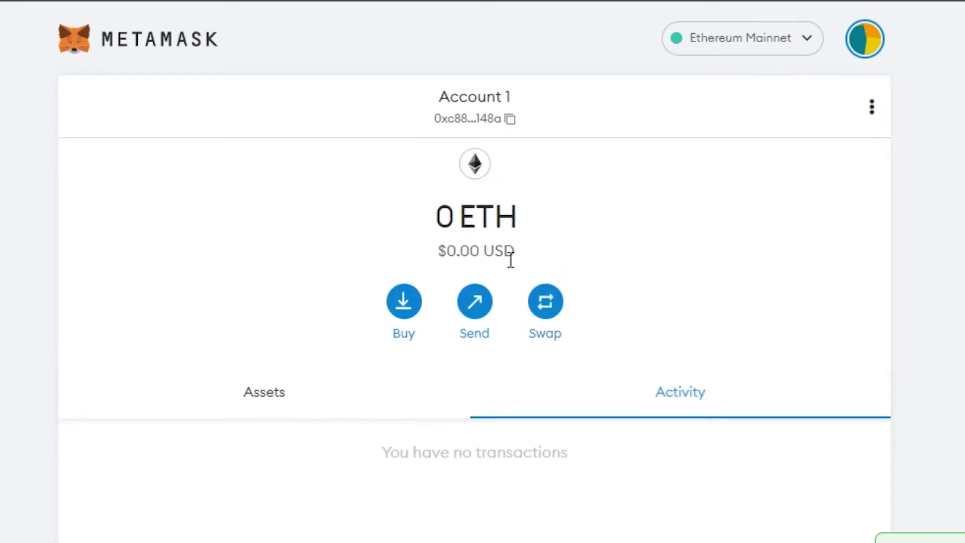
{"action": "left_click", "coordinate": [797, 48]}
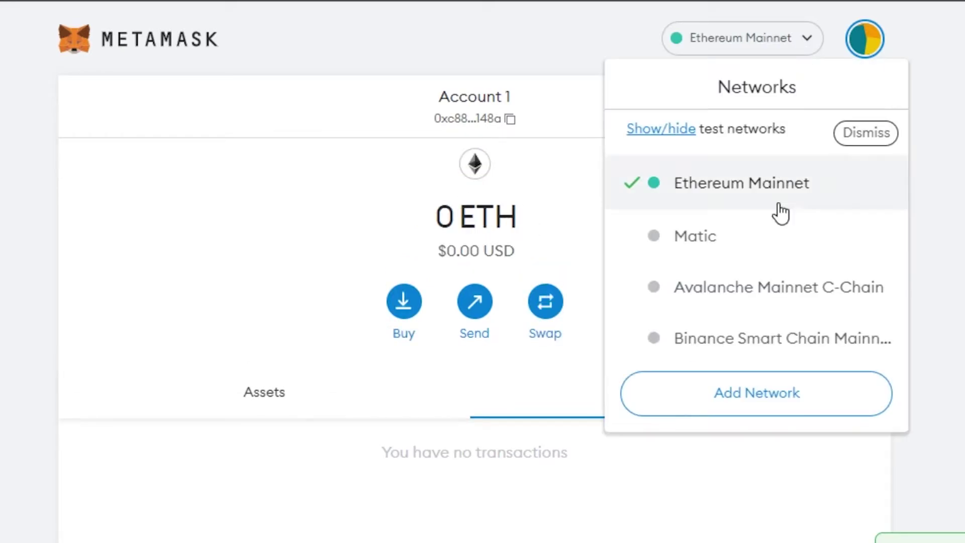
{"action": "left_click", "coordinate": [721, 240]}
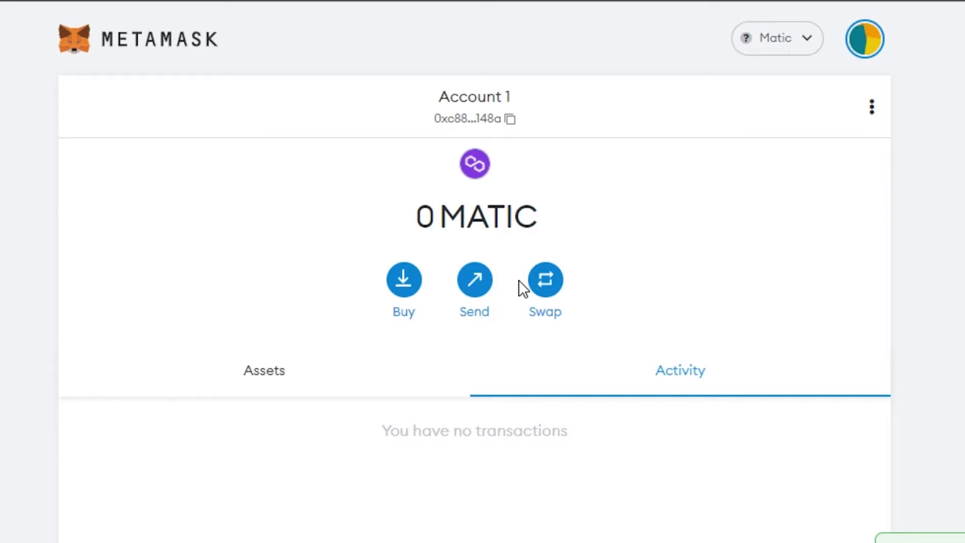
Keep Matic as the active network and set up a swap from MATIC to USDT.
{"action": "left_click", "coordinate": [781, 40]}
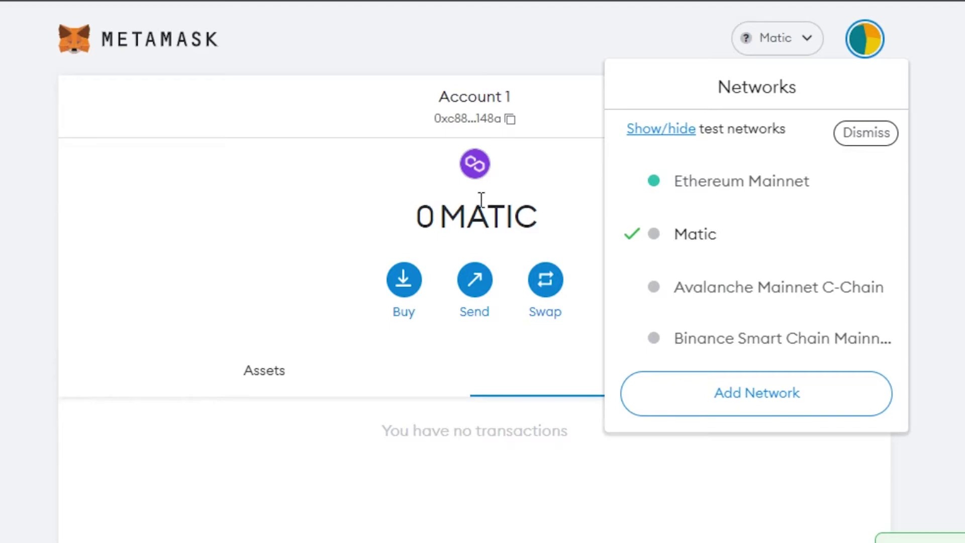
{"action": "left_click", "coordinate": [695, 234]}
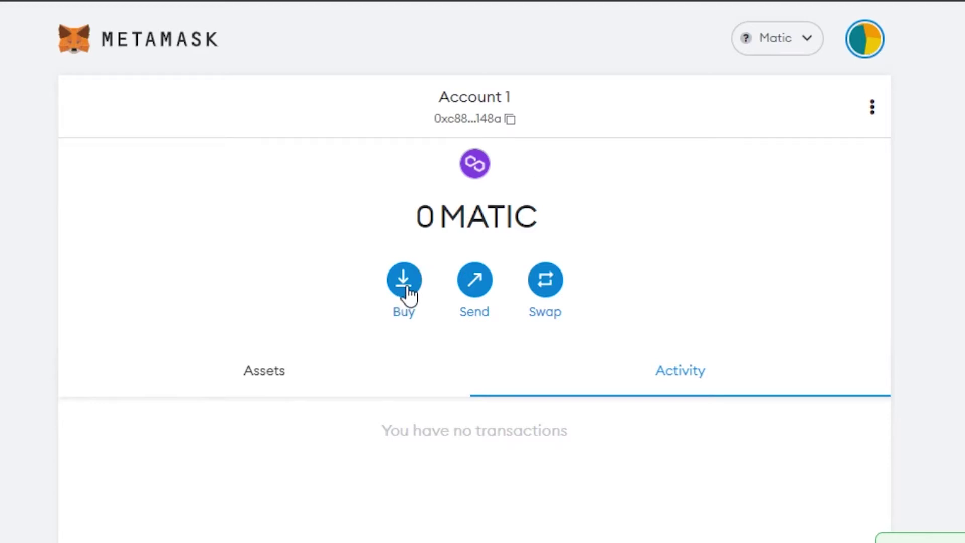
{"action": "left_click", "coordinate": [555, 282]}
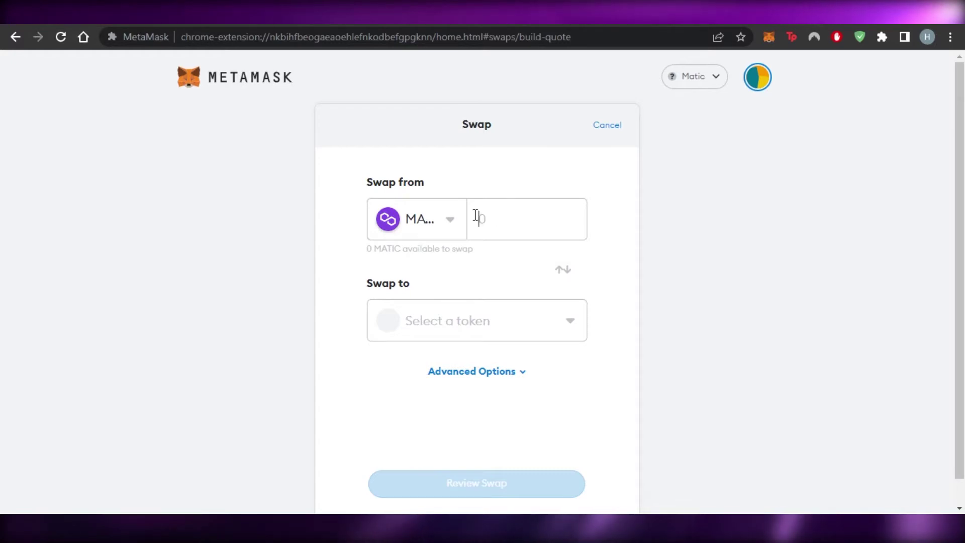
{"action": "left_click", "coordinate": [454, 221]}
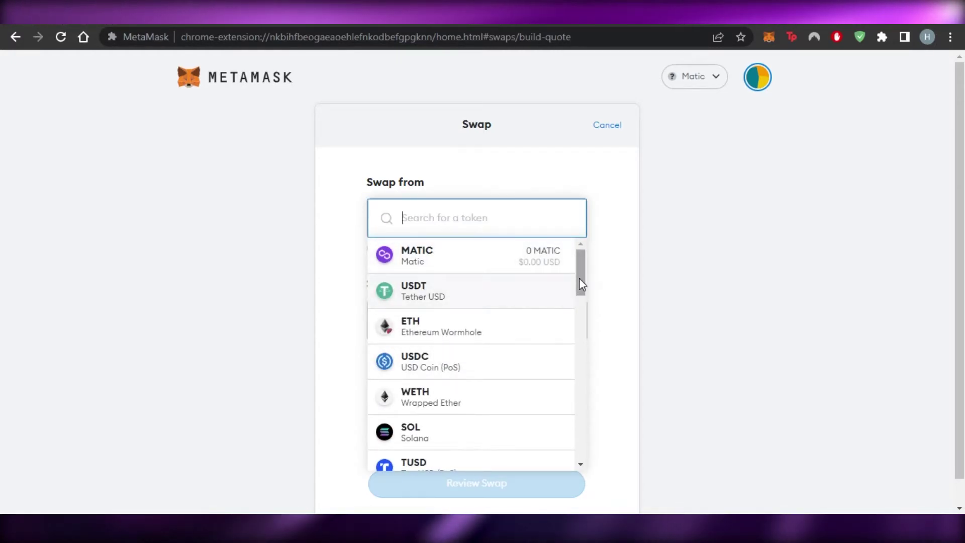
{"action": "left_click_drag", "start_coordinate": [579, 279], "coordinate": [605, 243]}
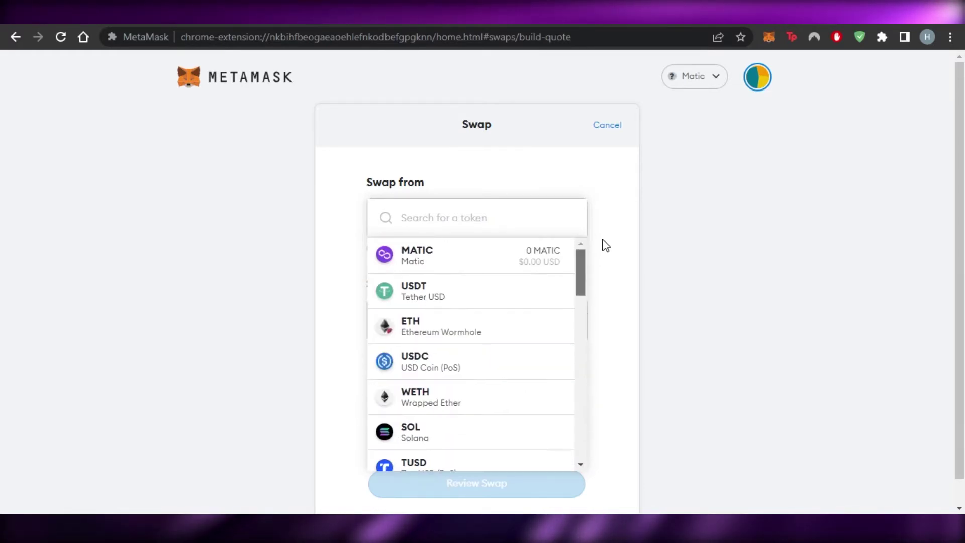
{"action": "left_click", "coordinate": [501, 261]}
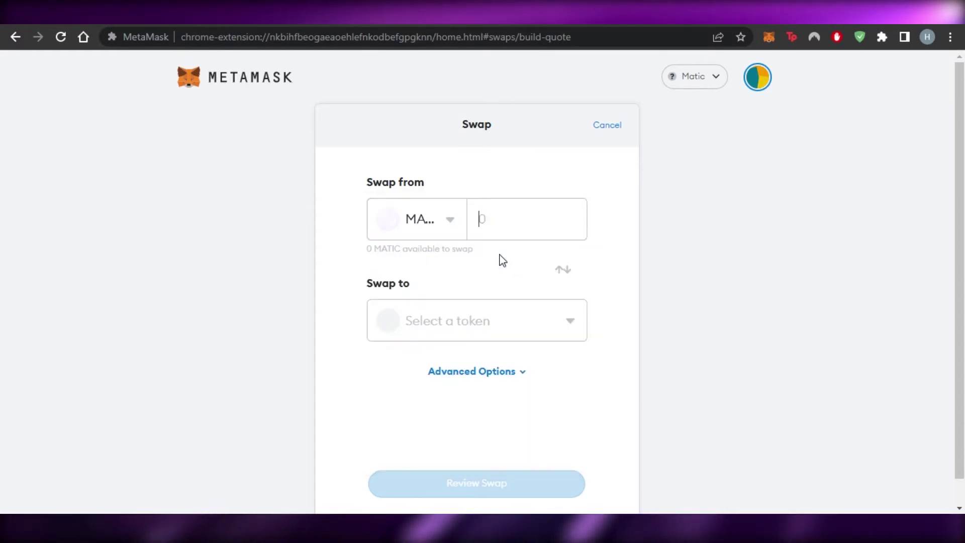
{"action": "left_click", "coordinate": [469, 323]}
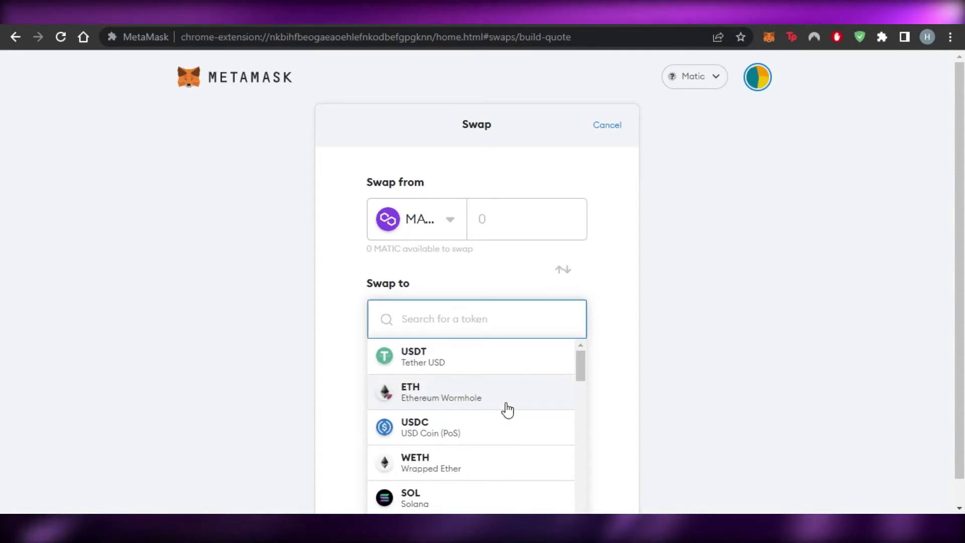
{"action": "left_click", "coordinate": [452, 361]}
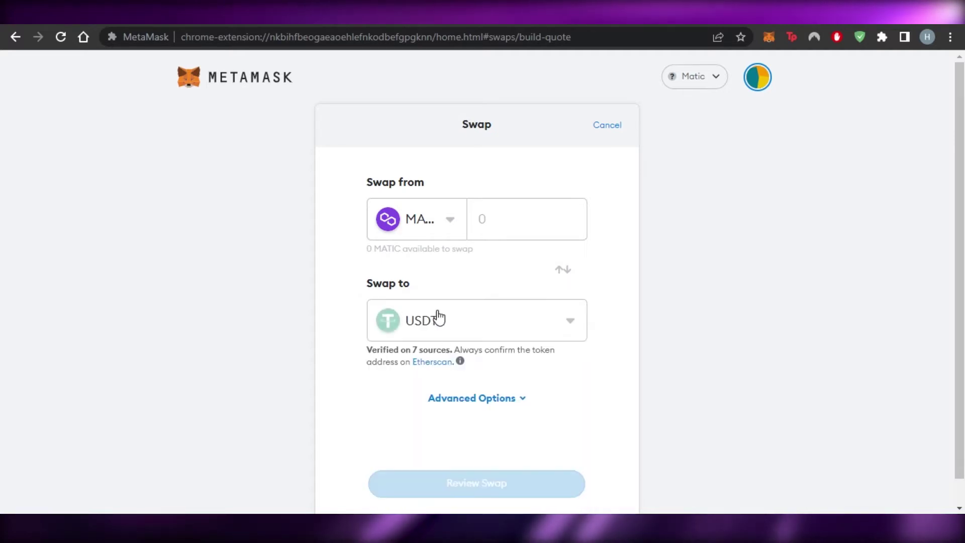
{"action": "left_click", "coordinate": [424, 228]}
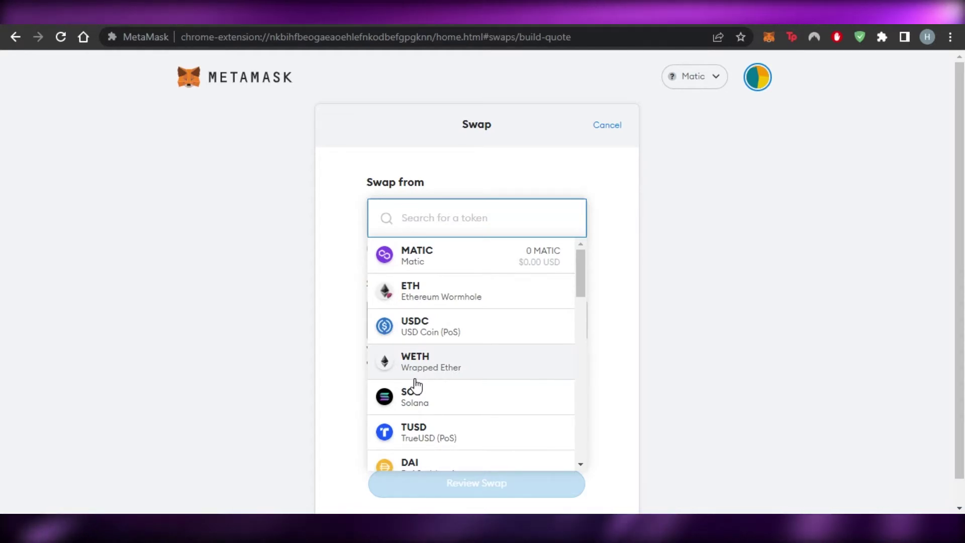
{"action": "left_click", "coordinate": [650, 258]}
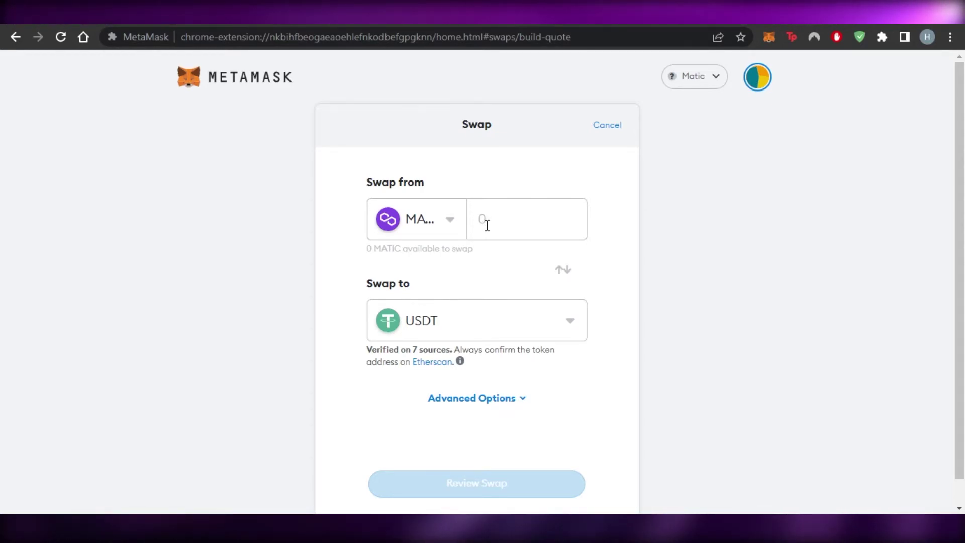
Enter 1000 MATIC, check slippage tolerance under Advanced Options, then cancel the swap.
{"action": "type", "text": "1000"}
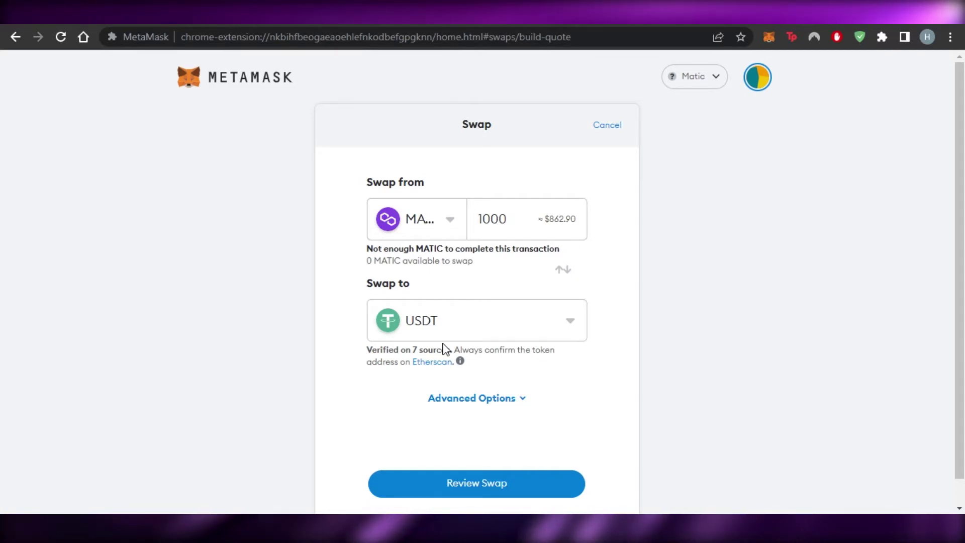
{"action": "left_click", "coordinate": [464, 400]}
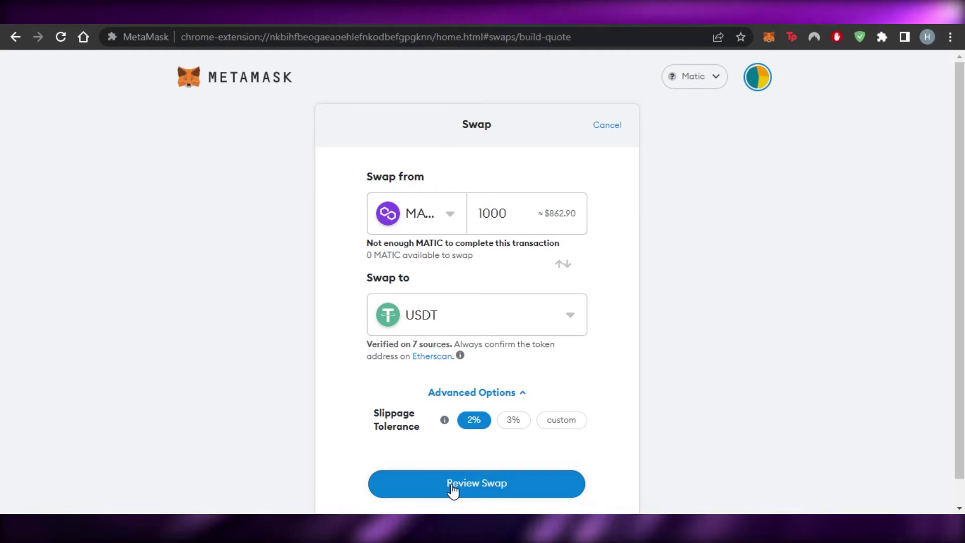
{"action": "left_click", "coordinate": [616, 130]}
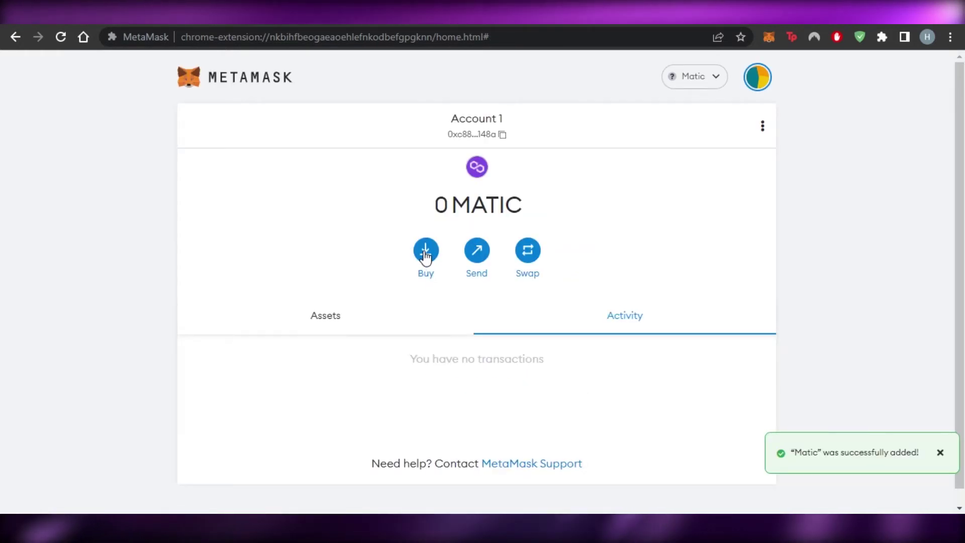
View the Deposit MATIC options (Transak, MoonPay, Wyre, direct deposit), then close them.
{"action": "left_click", "coordinate": [425, 255]}
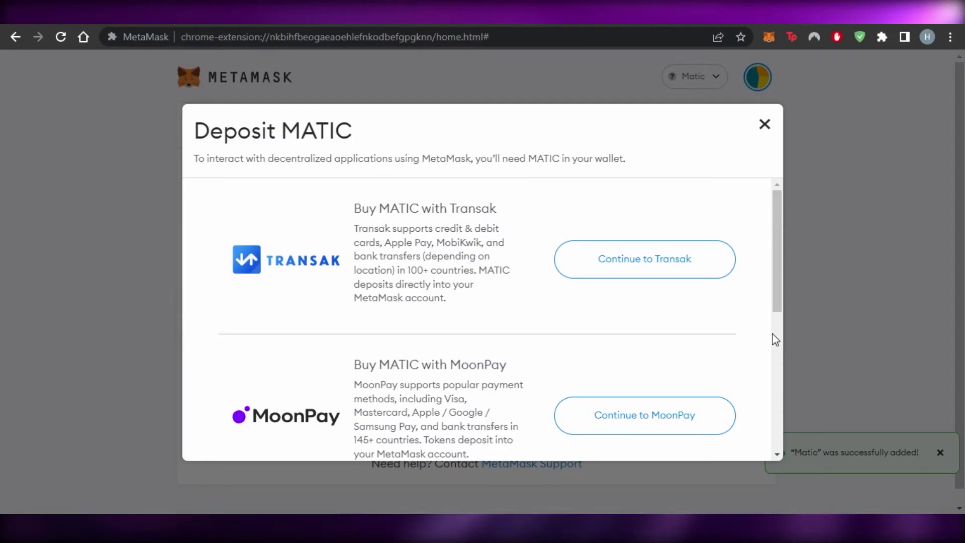
{"action": "left_click_drag", "start_coordinate": [775, 278], "coordinate": [797, 420]}
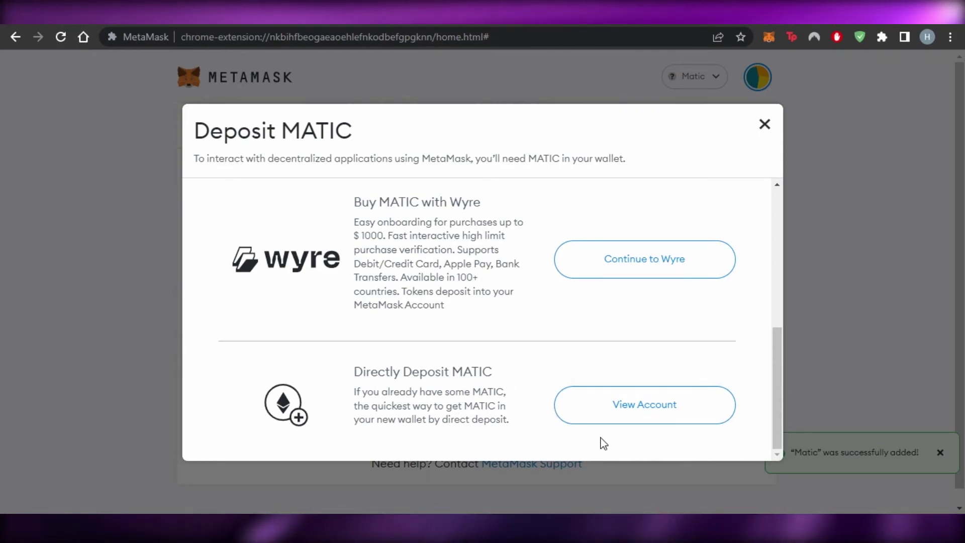
{"action": "left_click", "coordinate": [593, 417]}
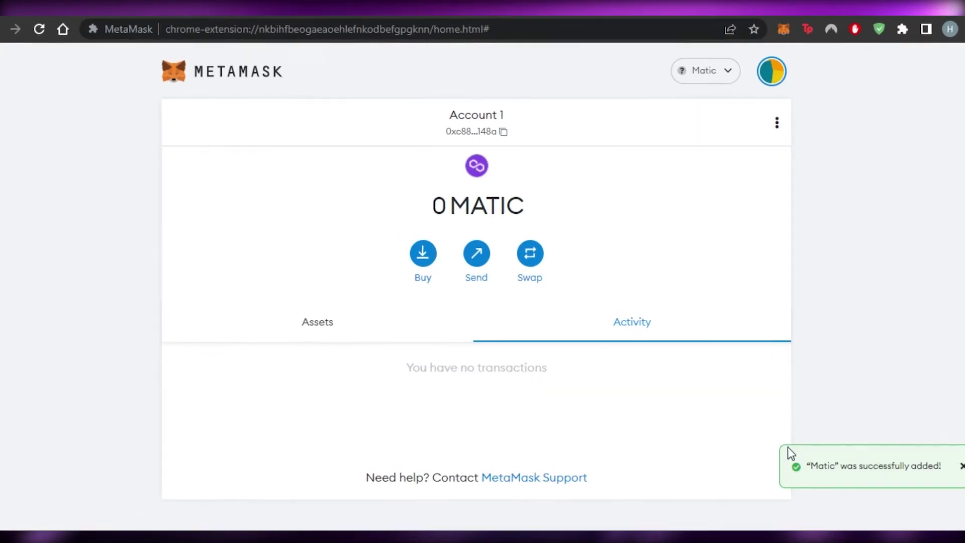
Open Settings from the account menu and view the General currency conversion options.
{"action": "left_click", "coordinate": [804, 58]}
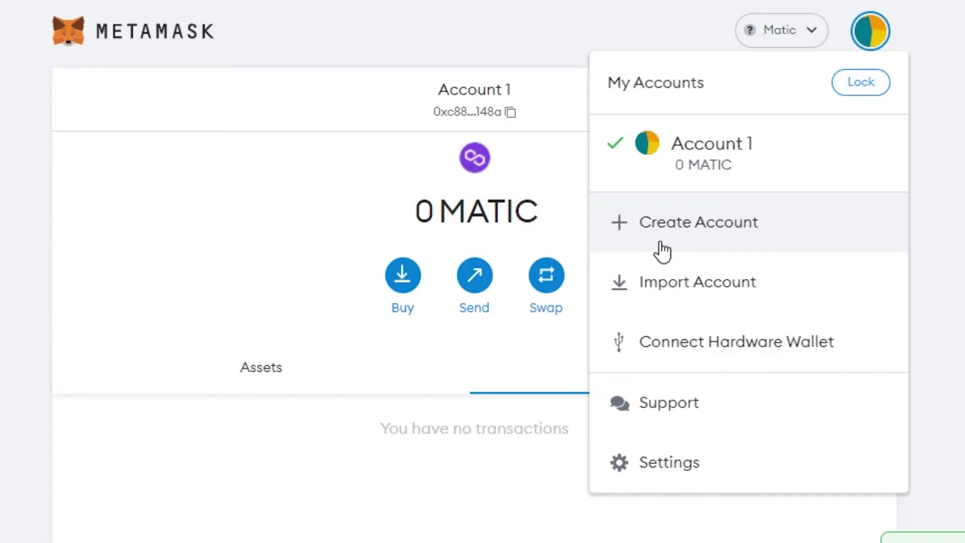
{"action": "left_click", "coordinate": [687, 470]}
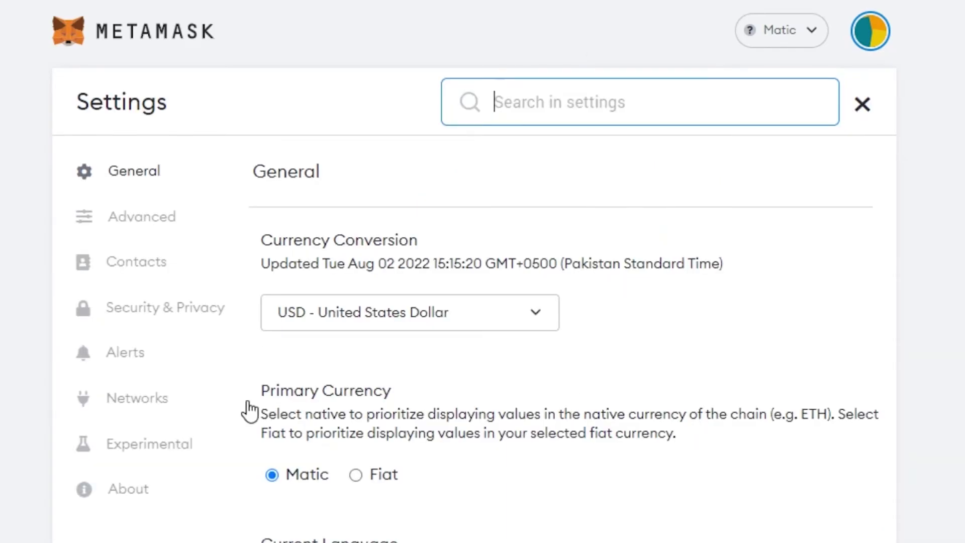
{"action": "scroll", "coordinate": [474, 272], "scroll_direction": "down", "scroll_amount": 3}
Review the Advanced settings: all toggles off, 0-minute auto-lock timer, dweb.link IPFS gateway.
{"action": "left_click", "coordinate": [160, 223]}
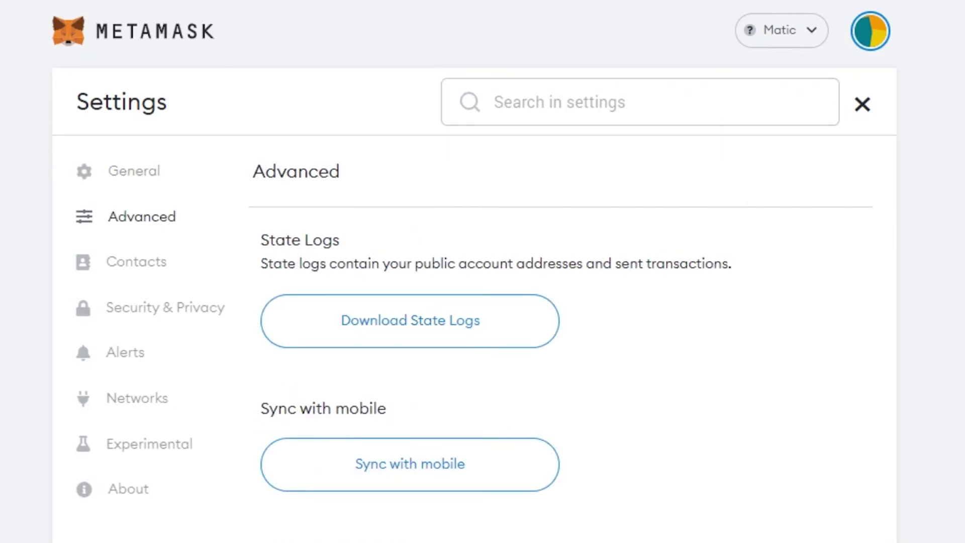
{"action": "scroll", "coordinate": [483, 272], "scroll_direction": "down", "scroll_amount": 15}
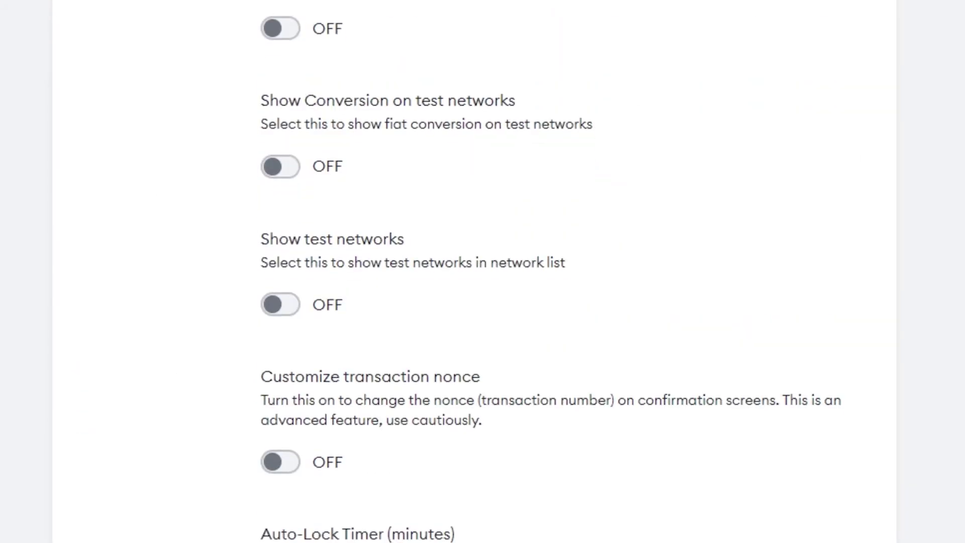
{"action": "scroll", "coordinate": [483, 272], "scroll_direction": "down", "scroll_amount": 5}
{"action": "scroll", "coordinate": [483, 271], "scroll_direction": "up", "scroll_amount": 20}
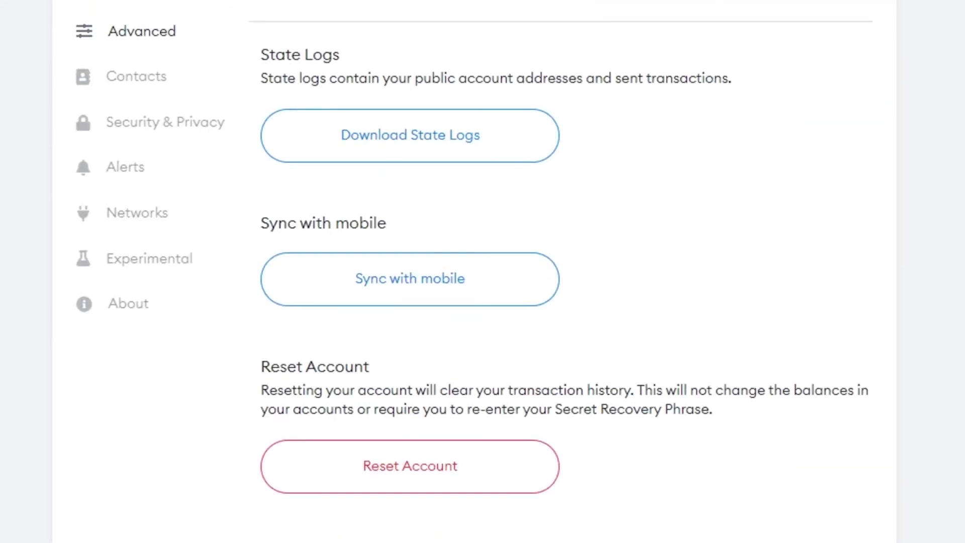
{"action": "scroll", "coordinate": [482, 272], "scroll_direction": "down", "scroll_amount": 7}
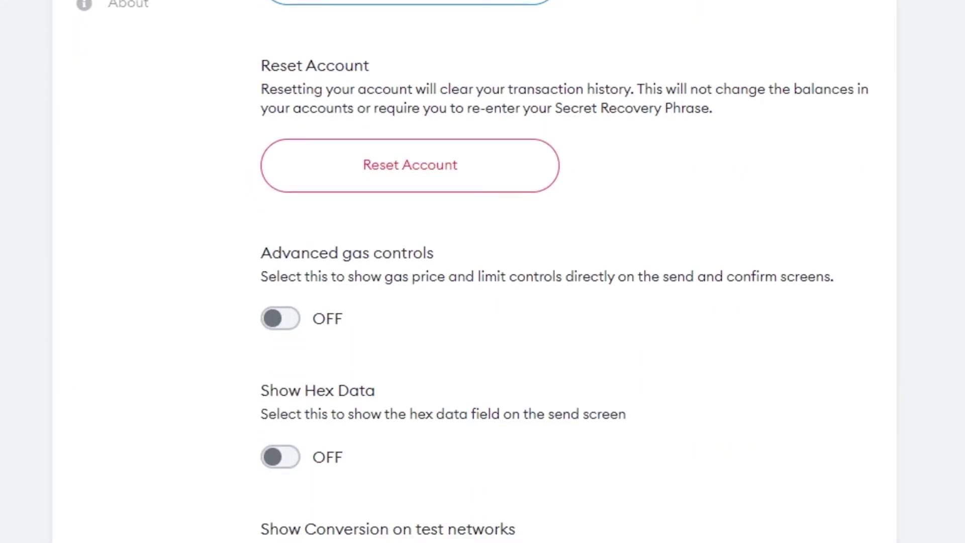
{"action": "scroll", "coordinate": [483, 271], "scroll_direction": "down", "scroll_amount": 6}
{"action": "scroll", "coordinate": [483, 271], "scroll_direction": "down", "scroll_amount": 6}
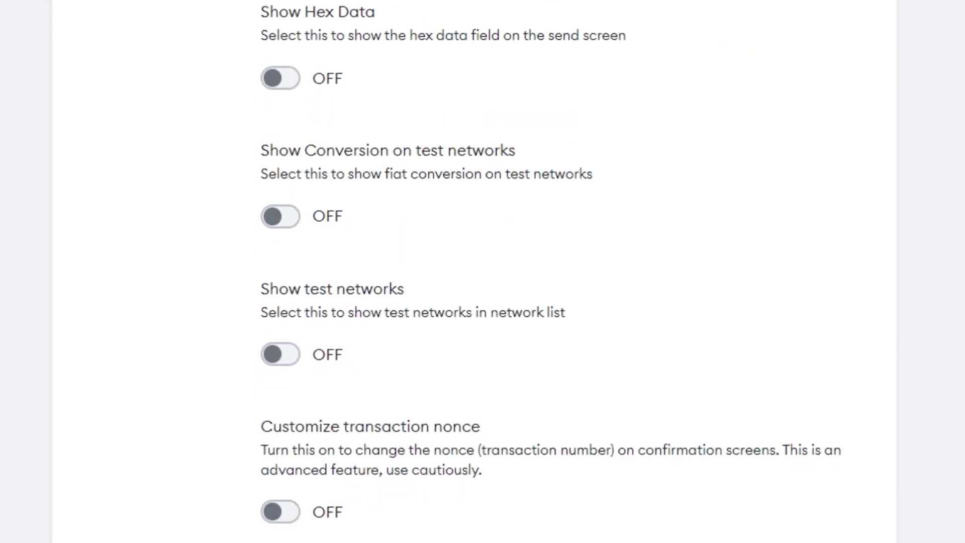
{"action": "scroll", "coordinate": [482, 271], "scroll_direction": "down", "scroll_amount": 5}
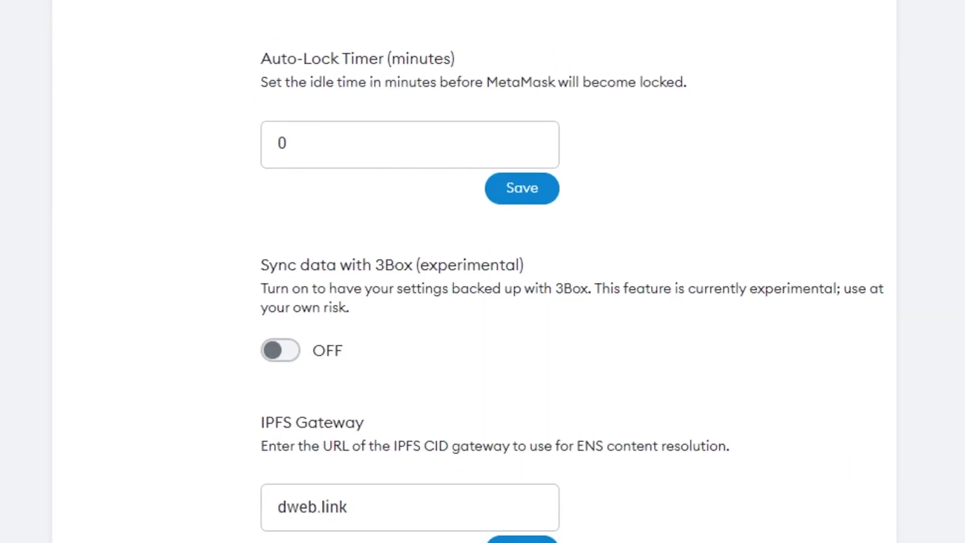
{"action": "scroll", "coordinate": [297, 155], "scroll_direction": "up", "scroll_amount": 20}
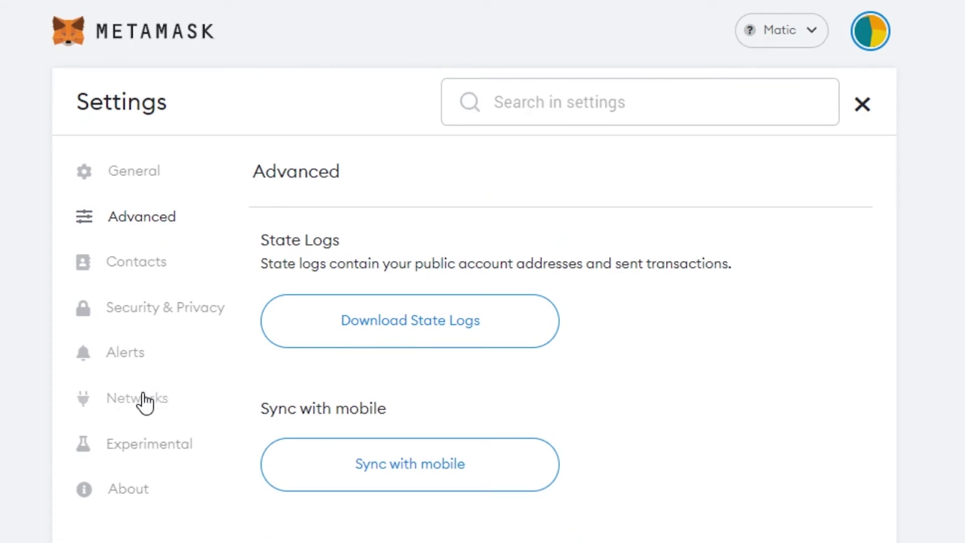
View the saved Matic network's details: polygon-rpc.com RPC URL, chain ID 137, symbol Matic.
{"action": "left_click", "coordinate": [98, 400]}
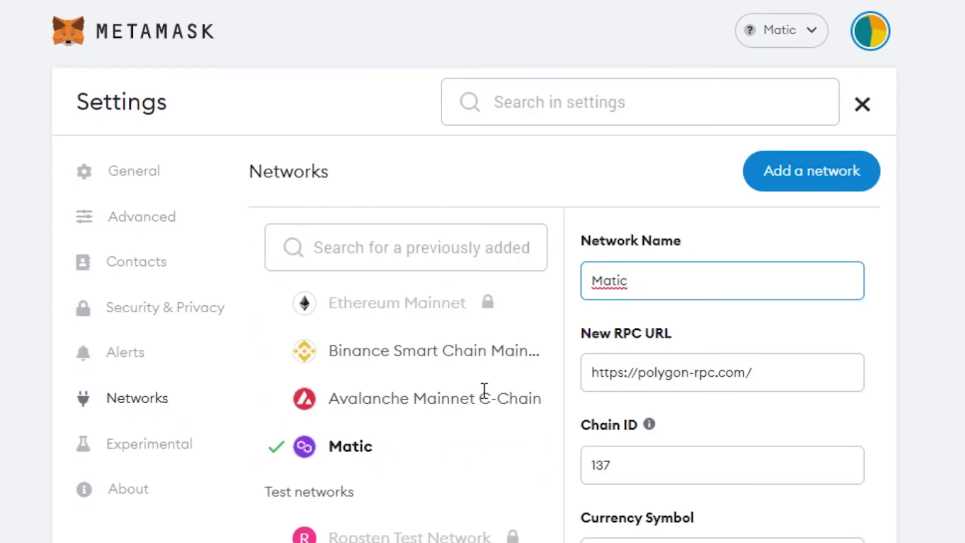
{"action": "scroll", "coordinate": [482, 272], "scroll_direction": "down", "scroll_amount": 3}
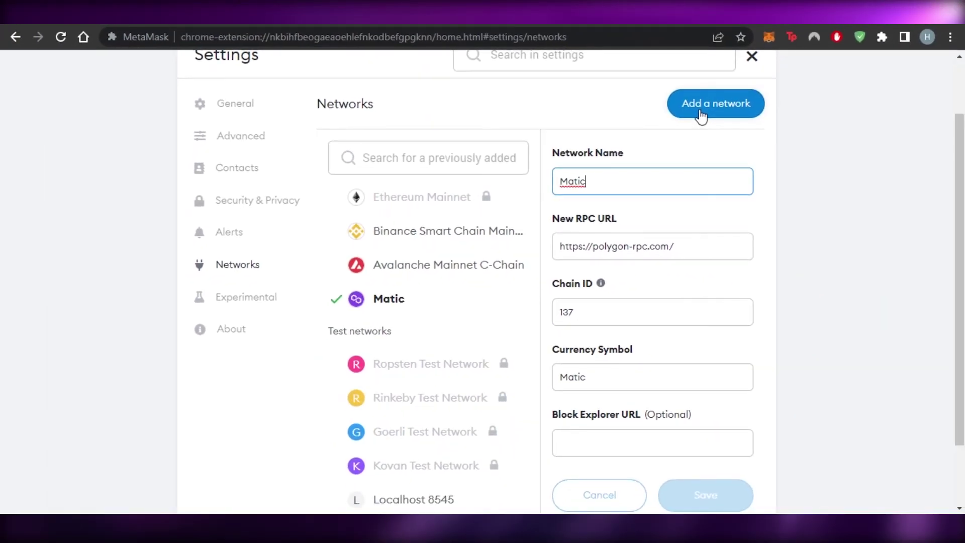
{"action": "left_click", "coordinate": [701, 114]}
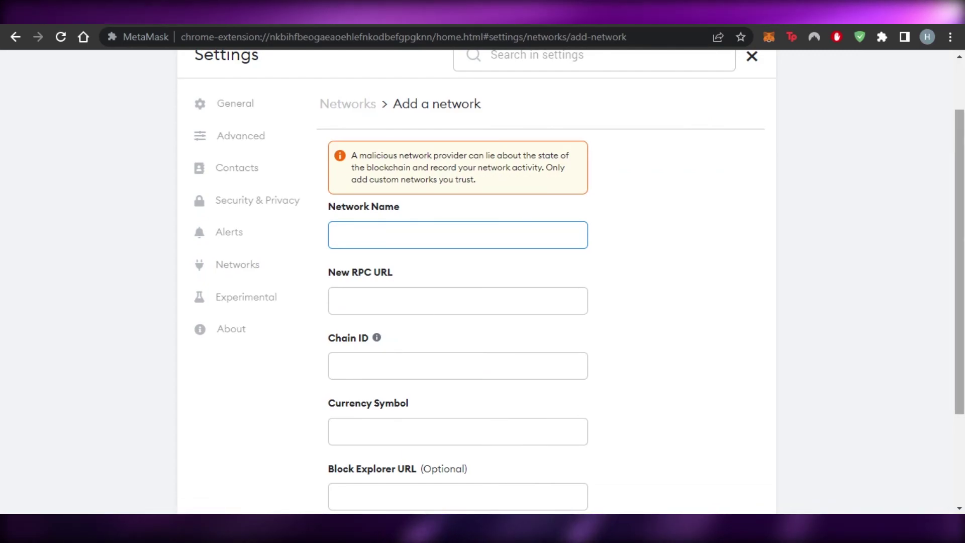
{"action": "scroll", "coordinate": [476, 281], "scroll_direction": "up", "scroll_amount": 2}
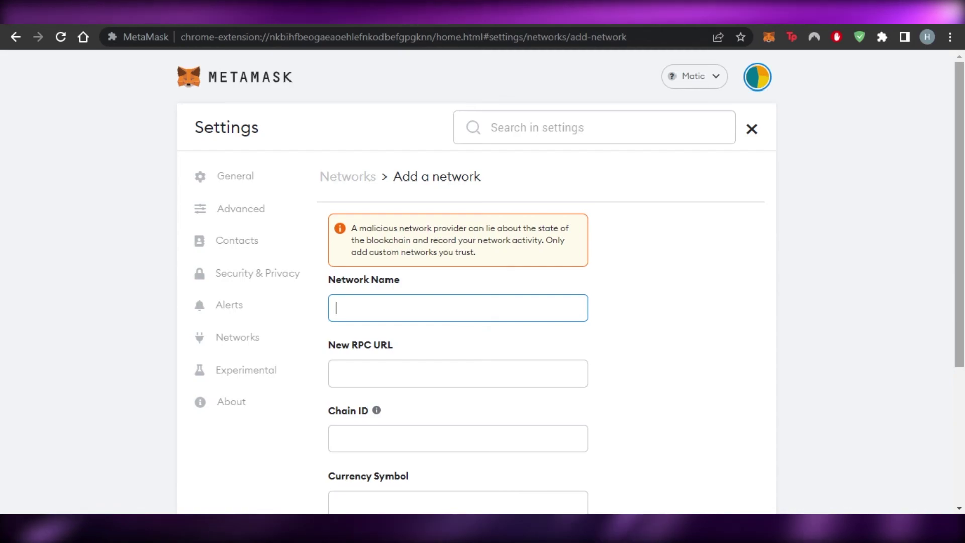
{"action": "left_click", "coordinate": [237, 337]}
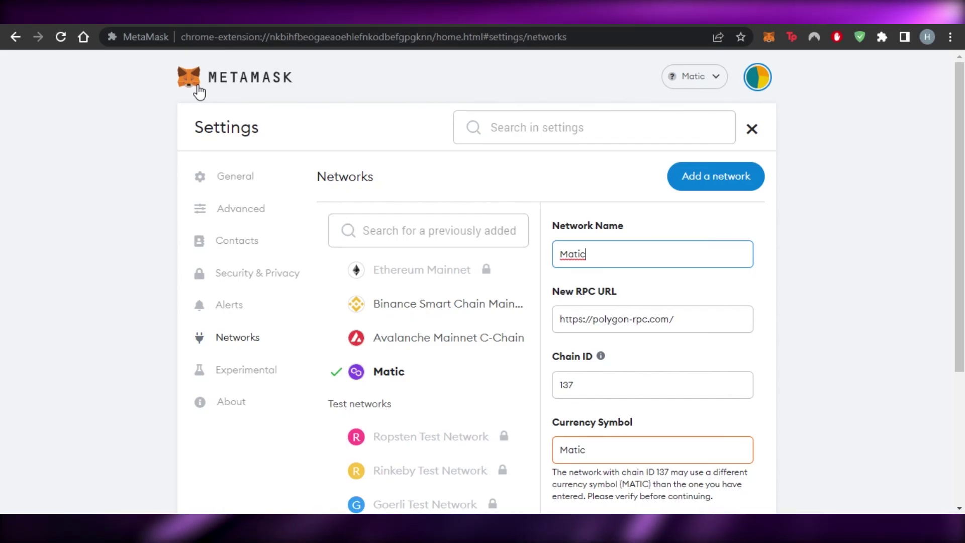
Return to the Account 1 wallet home and dismiss the 'Matic added' notification.
{"action": "left_click", "coordinate": [694, 77]}
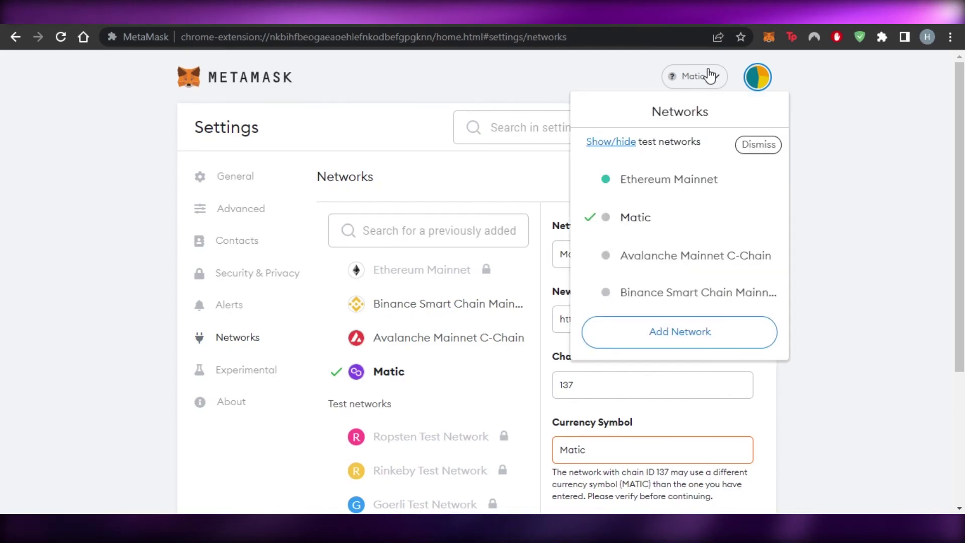
{"action": "left_click", "coordinate": [254, 79]}
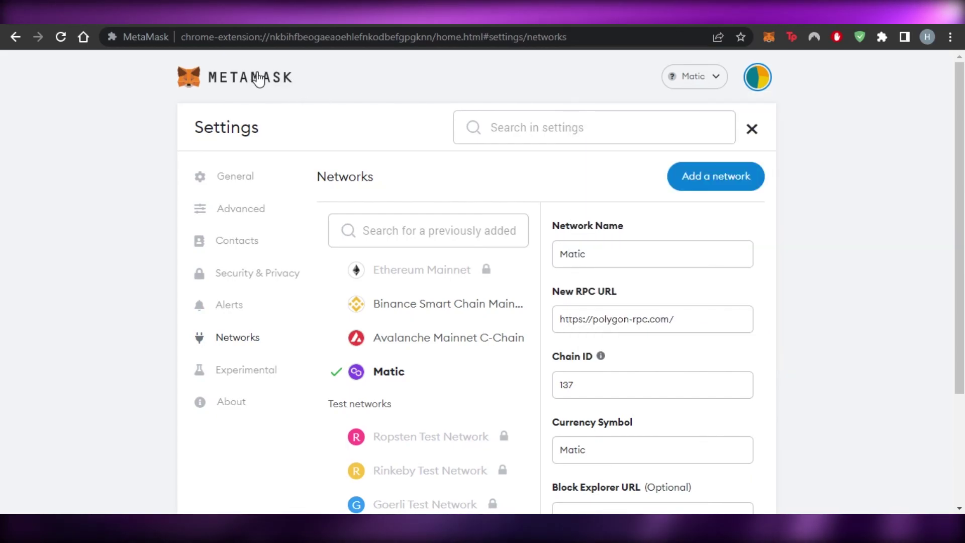
{"action": "left_click", "coordinate": [756, 81]}
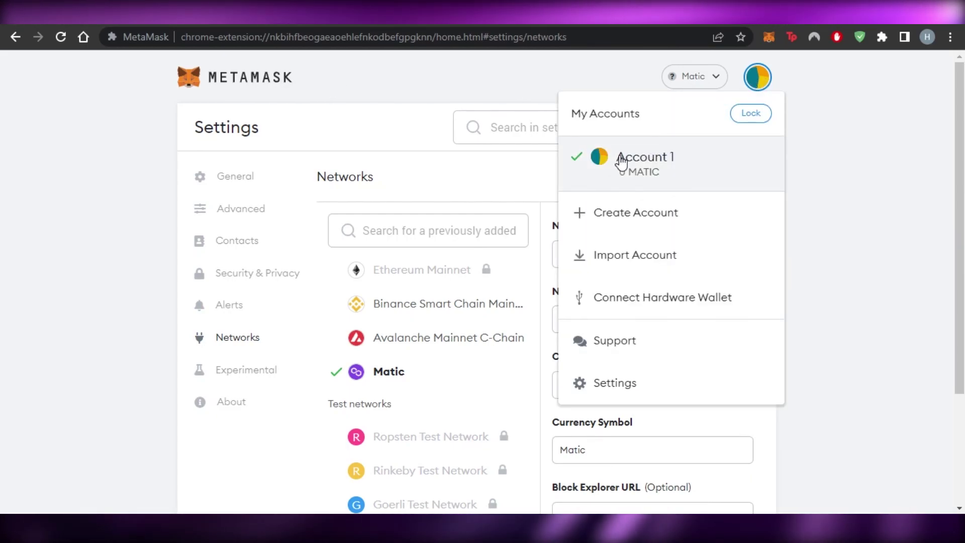
{"action": "left_click", "coordinate": [588, 166]}
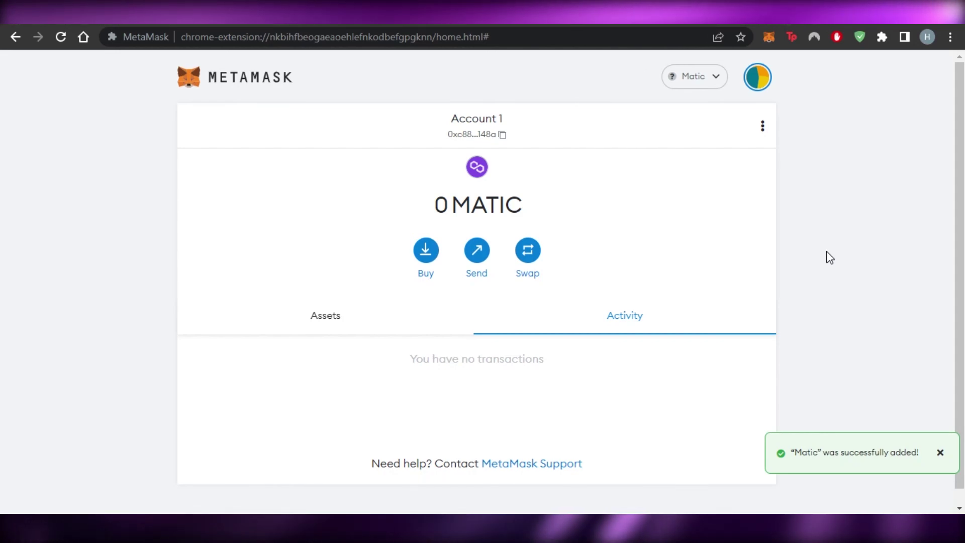
{"action": "scroll", "coordinate": [824, 256], "scroll_direction": "down", "scroll_amount": 1}
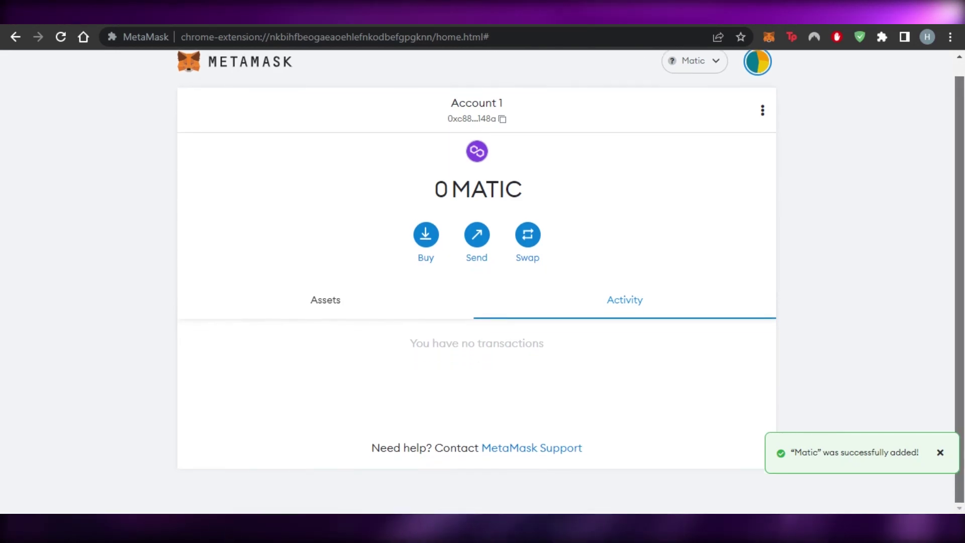
{"action": "scroll", "coordinate": [825, 256], "scroll_direction": "up", "scroll_amount": 1}
{"action": "left_click", "coordinate": [939, 453]}
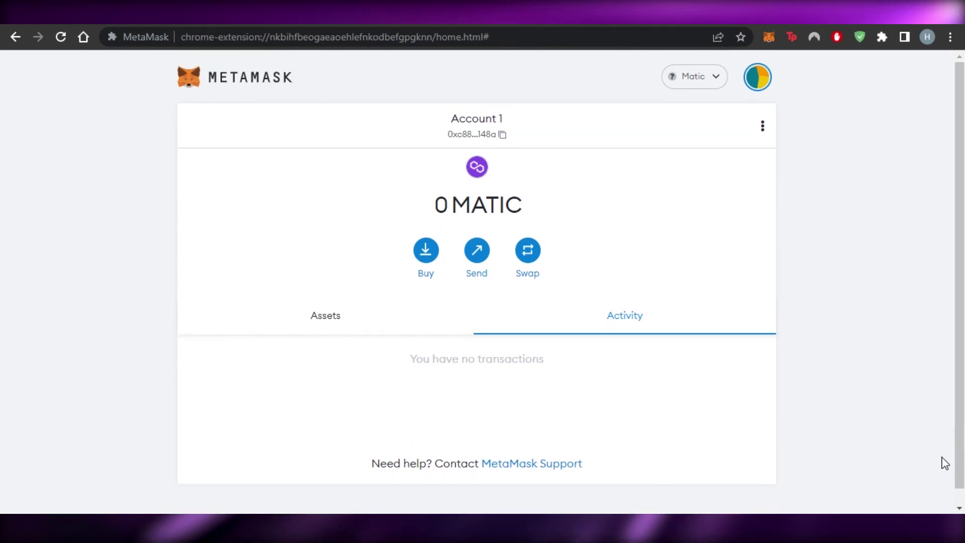
Show the network list with Matic as the current network.
{"action": "left_click", "coordinate": [759, 83]}
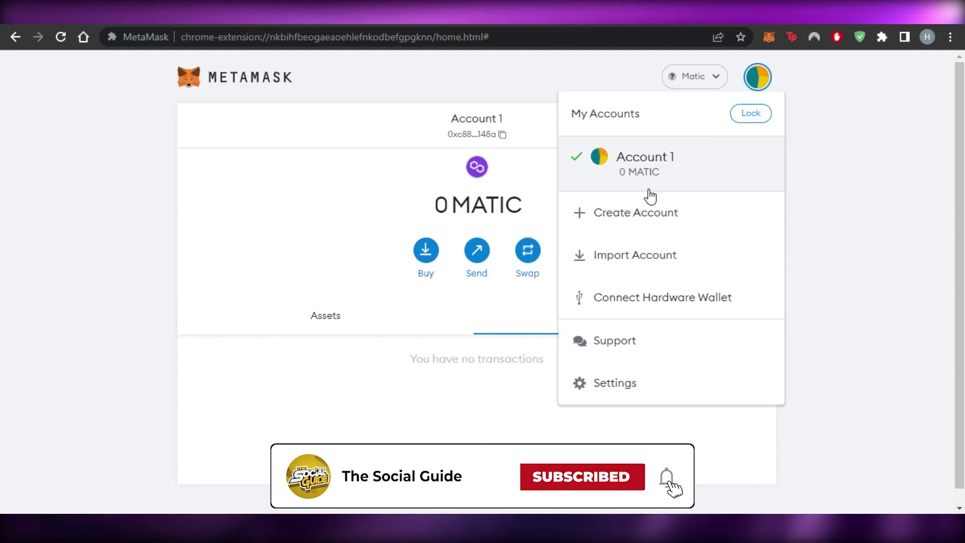
{"action": "left_click", "coordinate": [707, 79]}
{"action": "left_click", "coordinate": [704, 79]}
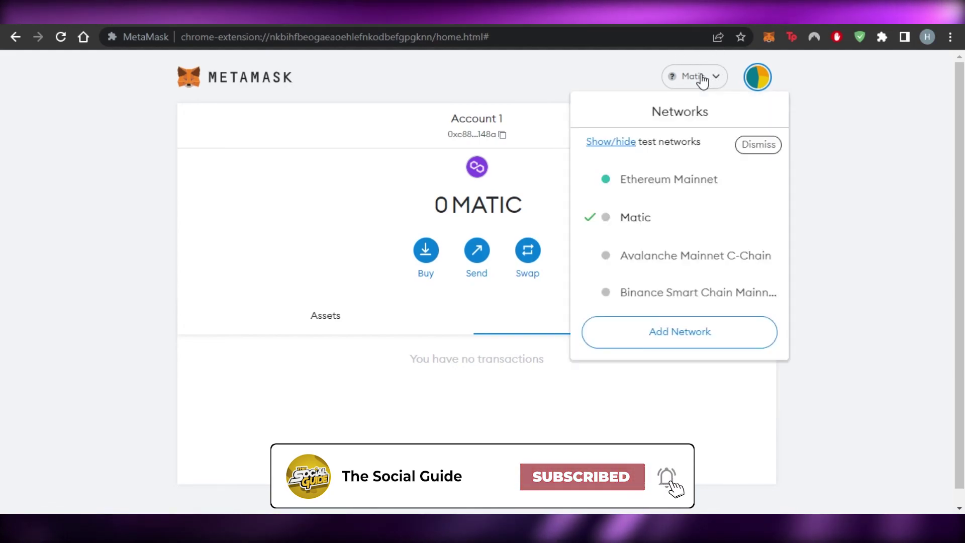